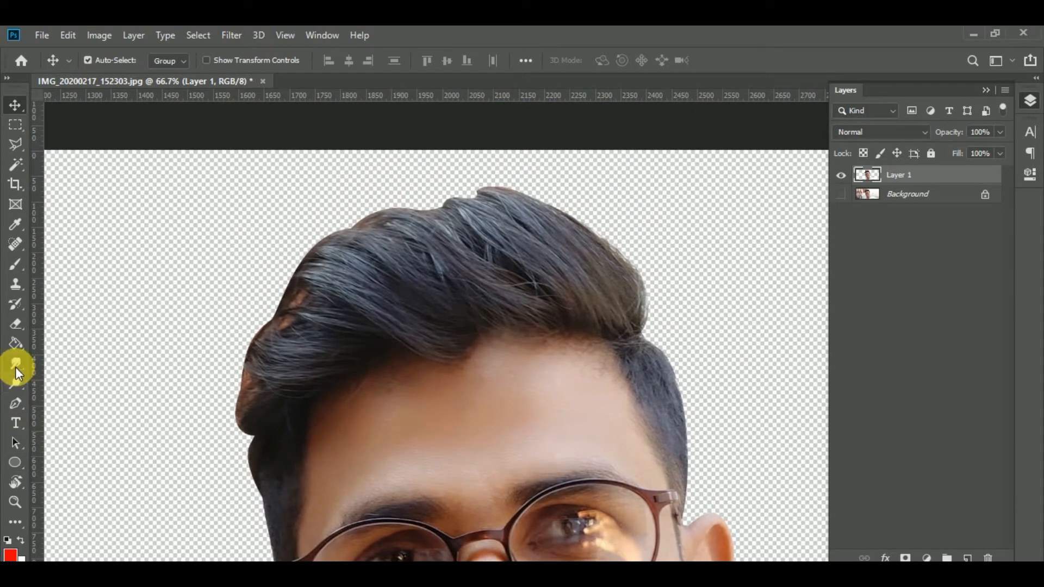
# Smudge the strands along the top of the hair with the Smudge tool, using a 72 px soft brush at 19% strength.
pyautogui.click(15, 365)
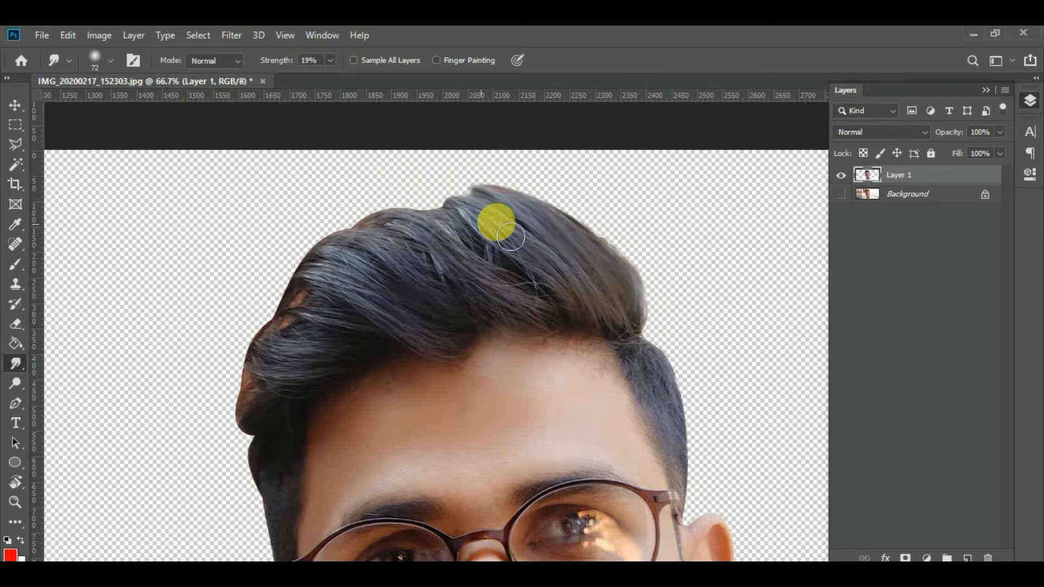
pyautogui.moveTo(583, 340)
pyautogui.mouseDown()
pyautogui.moveTo(627, 333)
pyautogui.moveTo(561, 265)
pyautogui.moveTo(613, 292)
pyautogui.mouseUp()
pyautogui.moveTo(512, 205)
pyautogui.mouseDown()
pyautogui.moveTo(586, 326)
pyautogui.moveTo(495, 246)
pyautogui.moveTo(561, 312)
pyautogui.moveTo(522, 301)
pyautogui.moveTo(451, 238)
pyautogui.moveTo(532, 309)
pyautogui.moveTo(445, 228)
pyautogui.moveTo(492, 271)
pyautogui.moveTo(424, 246)
pyautogui.moveTo(539, 295)
pyautogui.moveTo(481, 253)
pyautogui.moveTo(552, 295)
pyautogui.moveTo(488, 225)
pyautogui.moveTo(420, 231)
pyautogui.moveTo(509, 276)
pyautogui.moveTo(473, 233)
pyautogui.moveTo(432, 262)
pyautogui.mouseUp()
# Switch the Smudge tool to a bristle brush tip at 43 px and smudge the hair near its upper edge.
pyautogui.rightClick(330, 226)
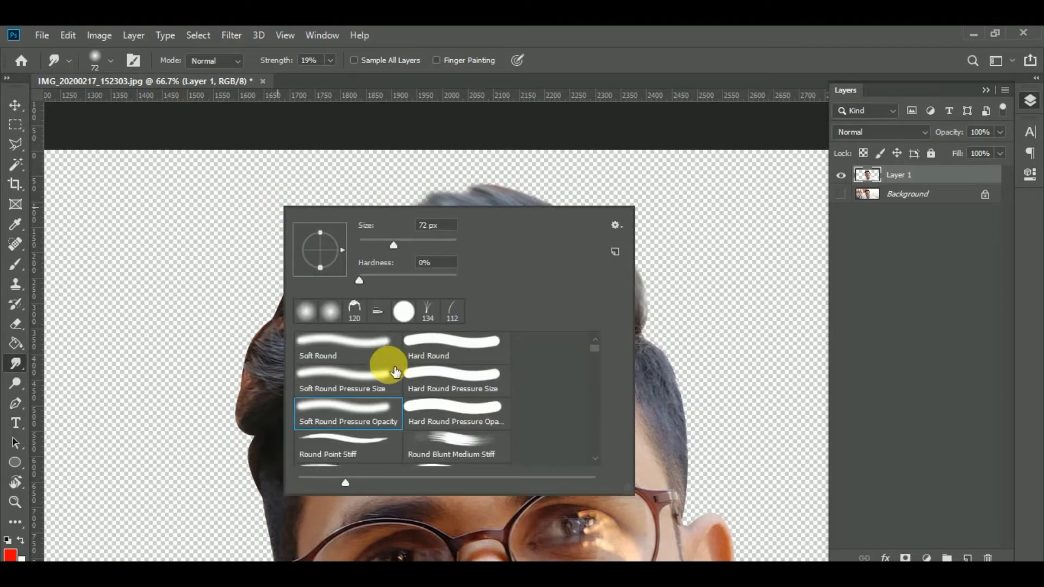
pyautogui.click(278, 186)
pyautogui.rightClick(325, 299)
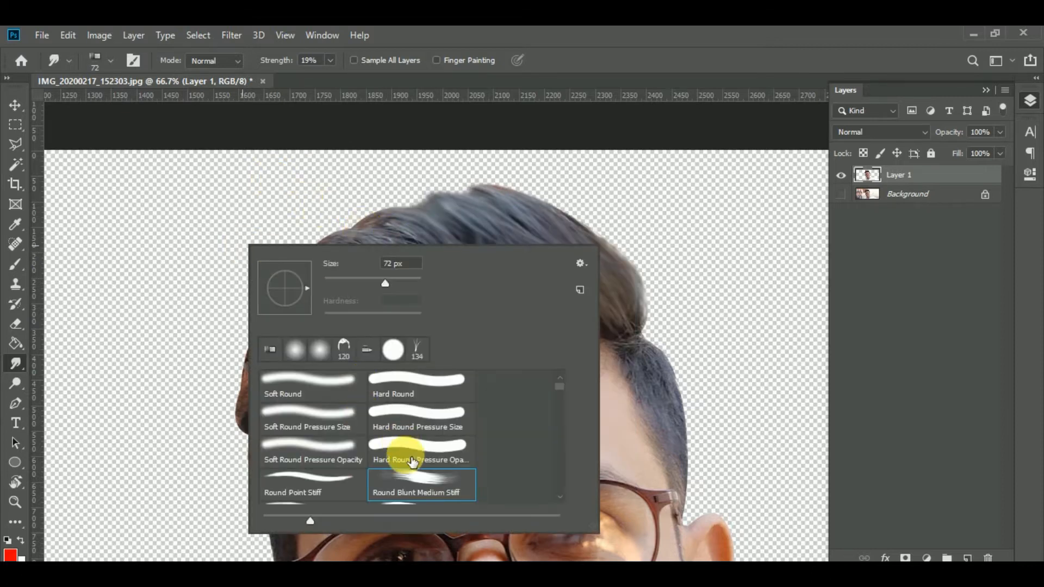
pyautogui.scroll(-5, 412, 462)
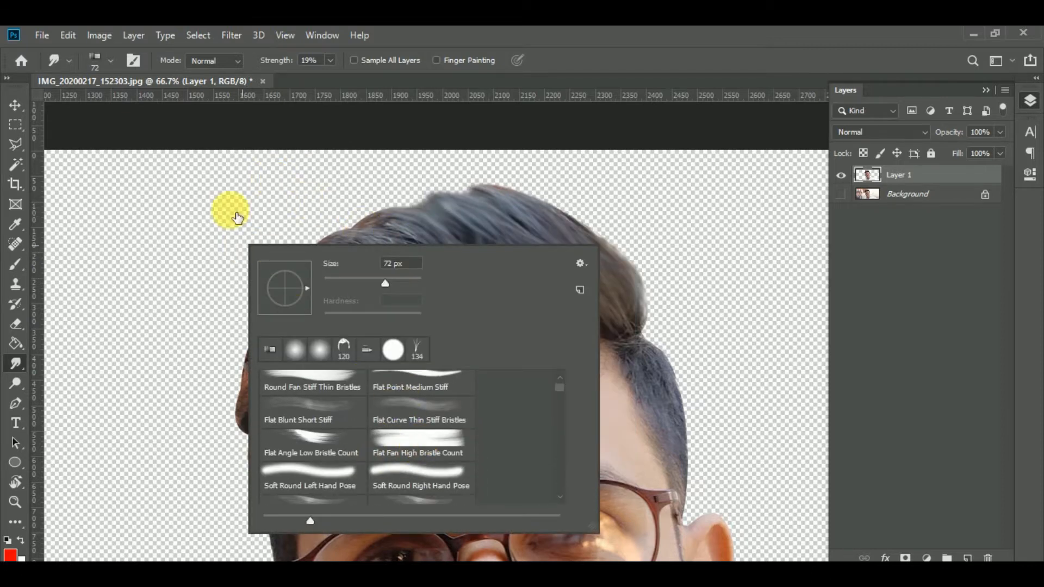
pyautogui.click(361, 279)
pyautogui.click(144, 226)
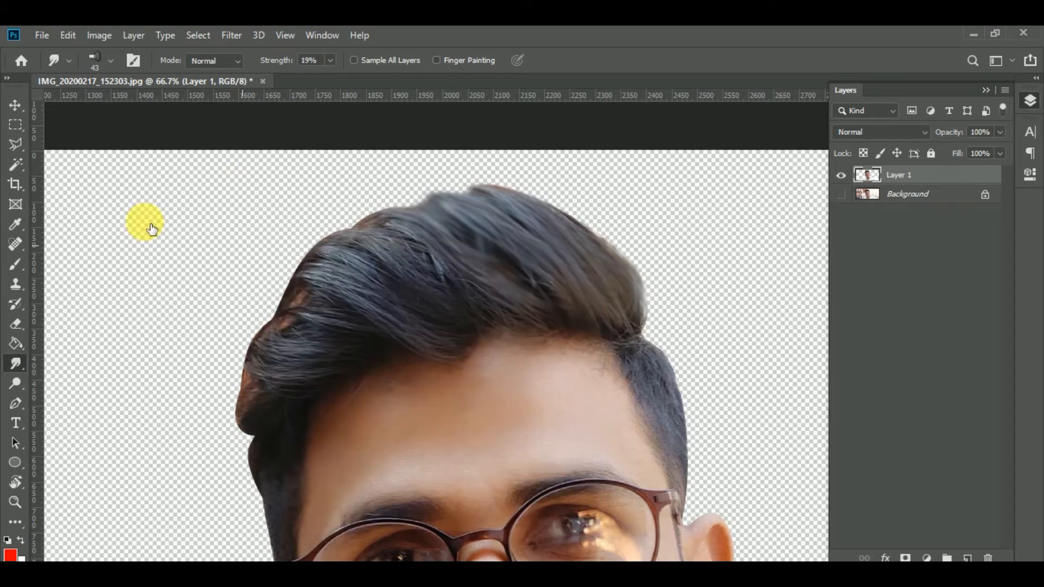
pyautogui.moveTo(334, 259)
pyautogui.mouseDown()
pyautogui.moveTo(387, 283)
pyautogui.moveTo(445, 279)
pyautogui.mouseUp()
pyautogui.moveTo(340, 255)
pyautogui.mouseDown()
pyautogui.moveTo(284, 247)
pyautogui.moveTo(369, 300)
pyautogui.moveTo(514, 313)
pyautogui.moveTo(436, 292)
pyautogui.moveTo(374, 257)
pyautogui.moveTo(335, 254)
pyautogui.moveTo(413, 265)
pyautogui.moveTo(263, 231)
pyautogui.mouseUp()
# Smudge the upper hair outline outward with the Salty Watercolor brush at 50 px and 37% strength.
pyautogui.rightClick(231, 247)
pyautogui.scroll(-5, 389, 443)
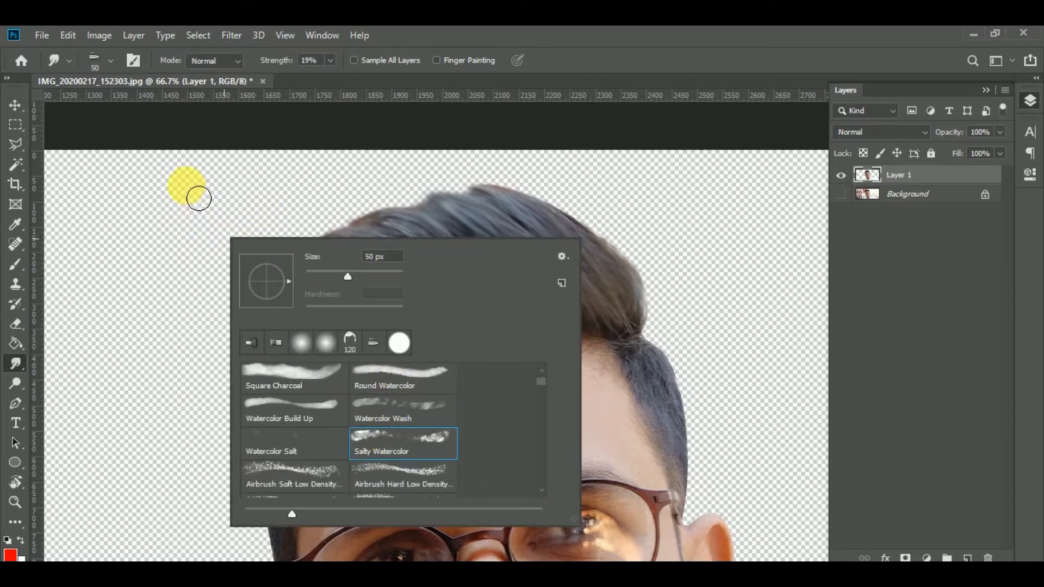
pyautogui.click(268, 213)
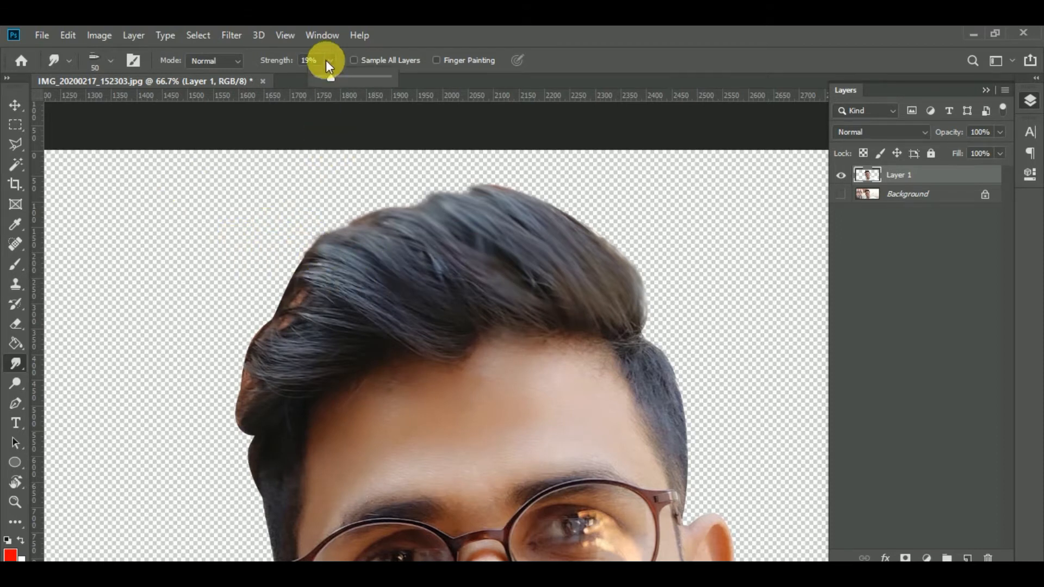
pyautogui.click(486, 342)
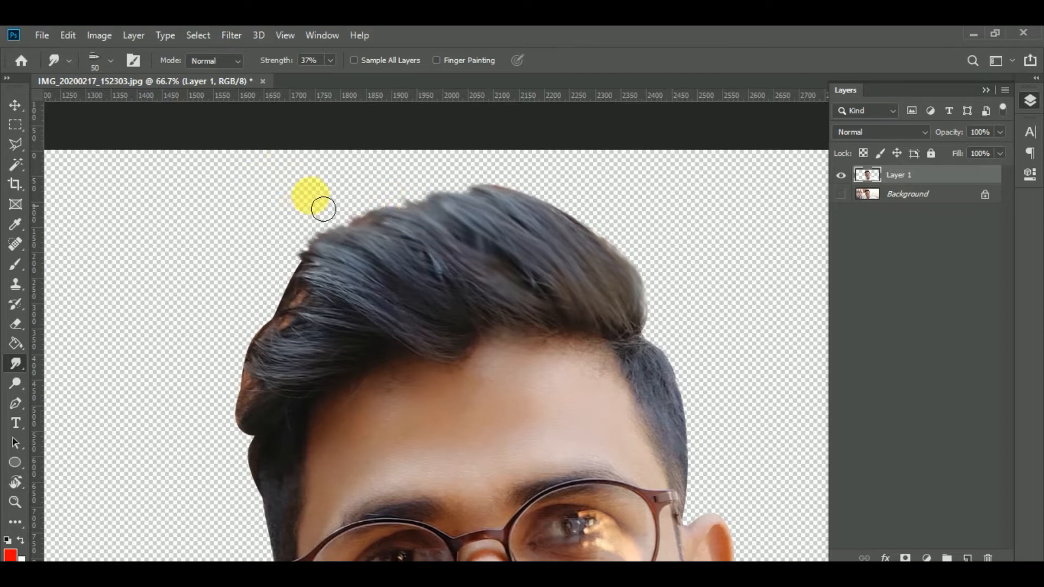
pyautogui.moveTo(478, 295)
pyautogui.mouseDown()
pyautogui.moveTo(441, 279)
pyautogui.moveTo(460, 269)
pyautogui.moveTo(533, 329)
pyautogui.moveTo(505, 325)
pyautogui.moveTo(418, 240)
pyautogui.moveTo(539, 316)
pyautogui.moveTo(549, 340)
pyautogui.moveTo(434, 241)
pyautogui.moveTo(510, 287)
pyautogui.moveTo(538, 331)
pyautogui.moveTo(444, 292)
pyautogui.moveTo(501, 296)
pyautogui.moveTo(511, 330)
pyautogui.moveTo(404, 261)
pyautogui.moveTo(453, 326)
pyautogui.moveTo(484, 346)
pyautogui.moveTo(450, 363)
pyautogui.moveTo(377, 304)
pyautogui.moveTo(476, 364)
pyautogui.moveTo(385, 319)
pyautogui.mouseUp()
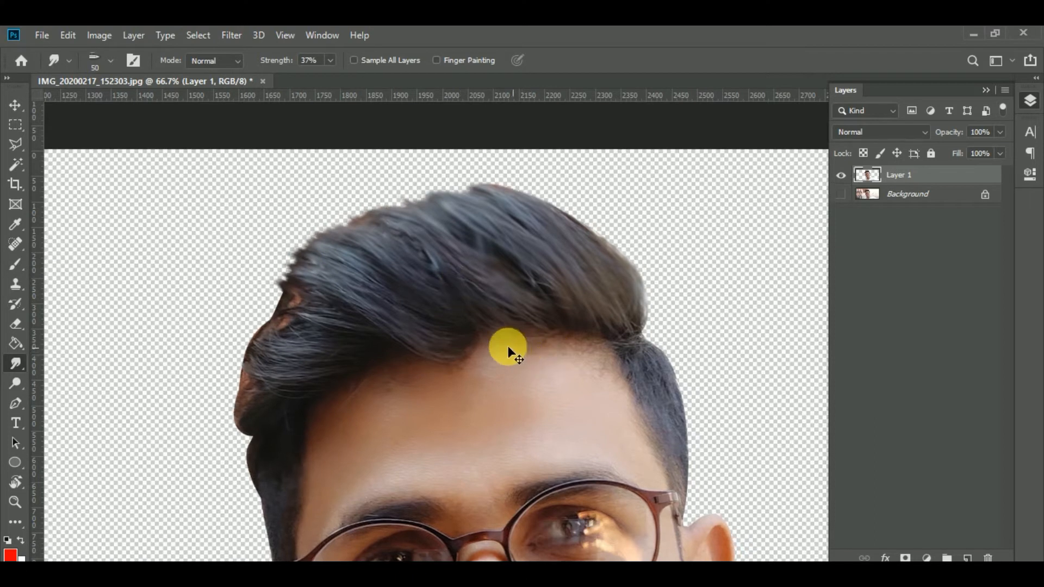
# Smudge the front strands above the forehead along their direction, working toward the outer side of the hair.
pyautogui.scroll(3, 508, 349)
pyautogui.moveTo(286, 358)
pyautogui.mouseDown()
pyautogui.moveTo(520, 394)
pyautogui.moveTo(545, 411)
pyautogui.mouseUp()
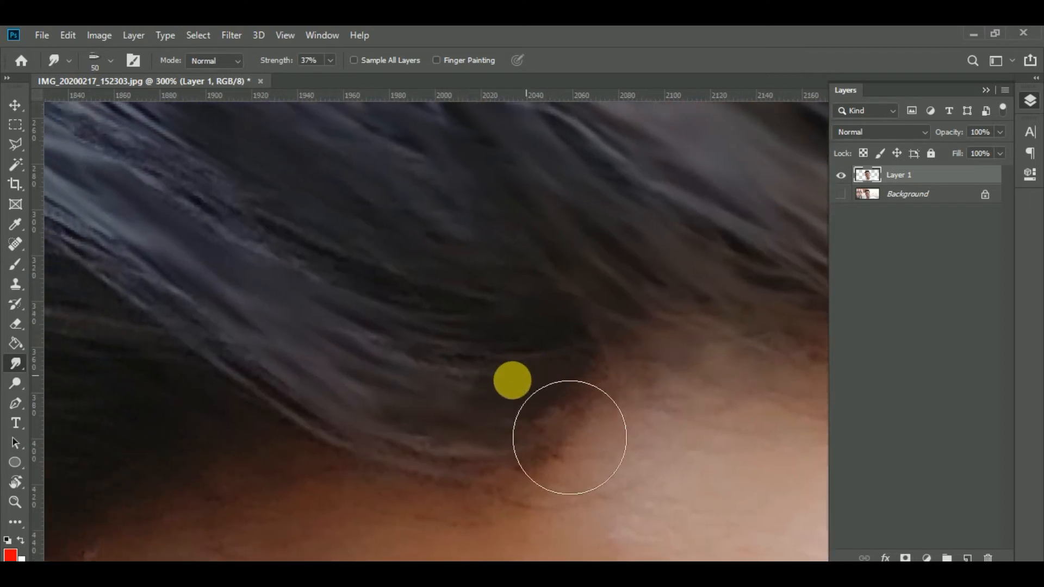
pyautogui.moveTo(169, 293); pyautogui.dragTo(603, 412)
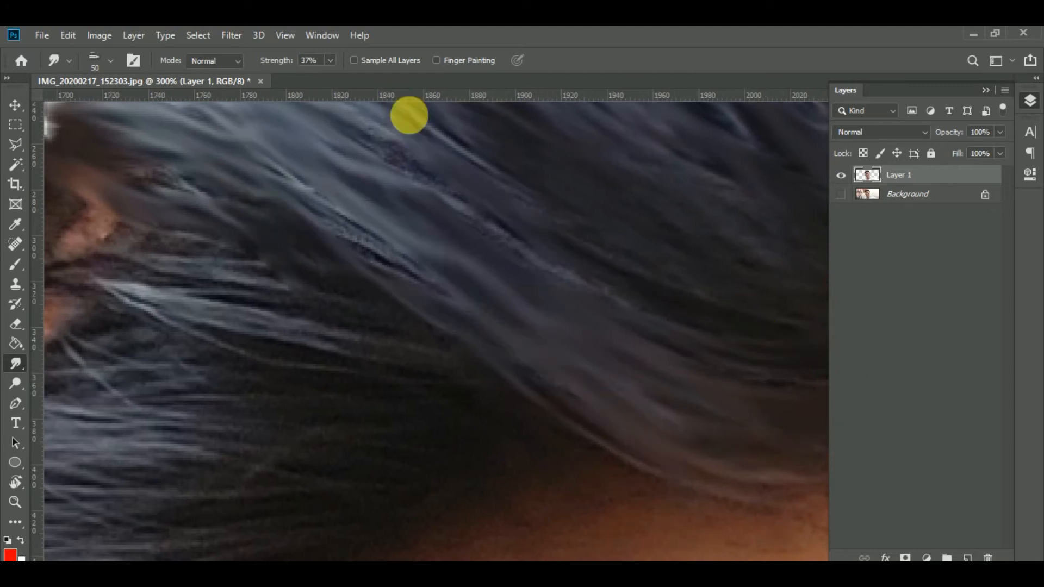
pyautogui.moveTo(320, 194); pyautogui.dragTo(553, 278)
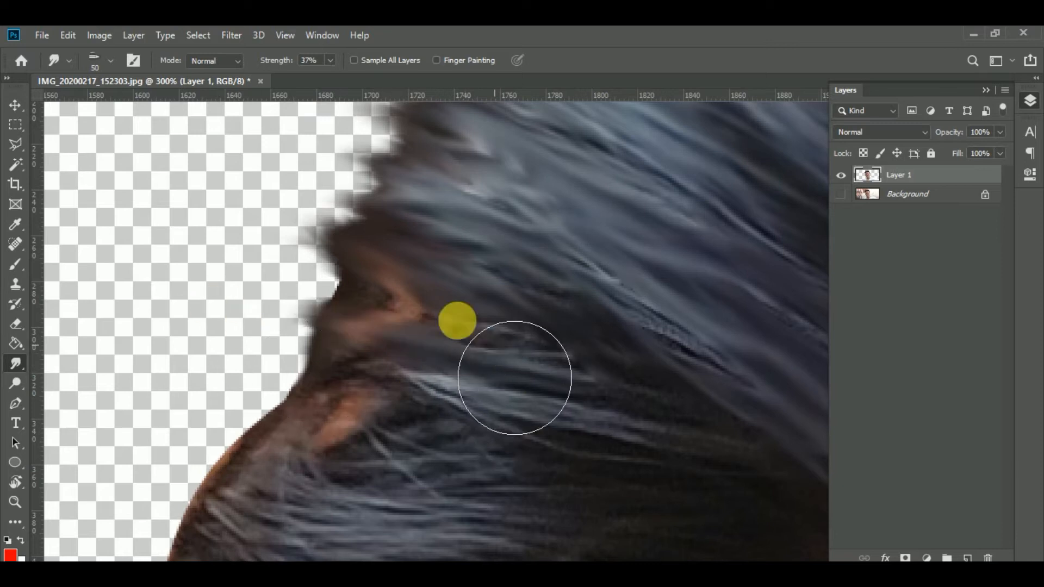
# Smudge the strands around the orange gaps at the hair's side outward over the cutout edge.
pyautogui.moveTo(457, 322); pyautogui.dragTo(291, 267)
pyautogui.moveTo(357, 301); pyautogui.dragTo(289, 271)
pyautogui.moveTo(233, 230); pyautogui.dragTo(180, 87)
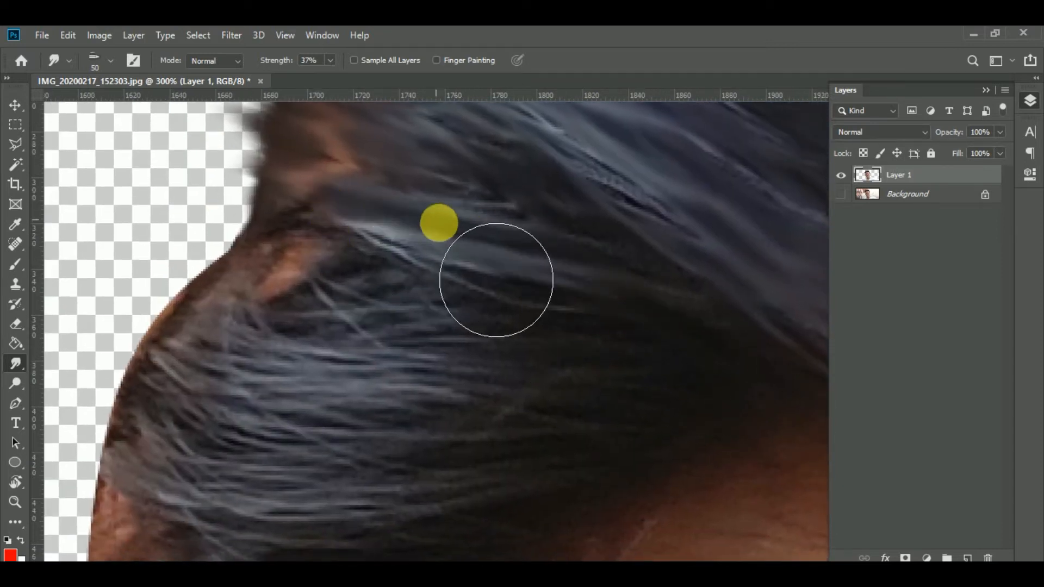
pyautogui.moveTo(398, 317); pyautogui.dragTo(251, 177)
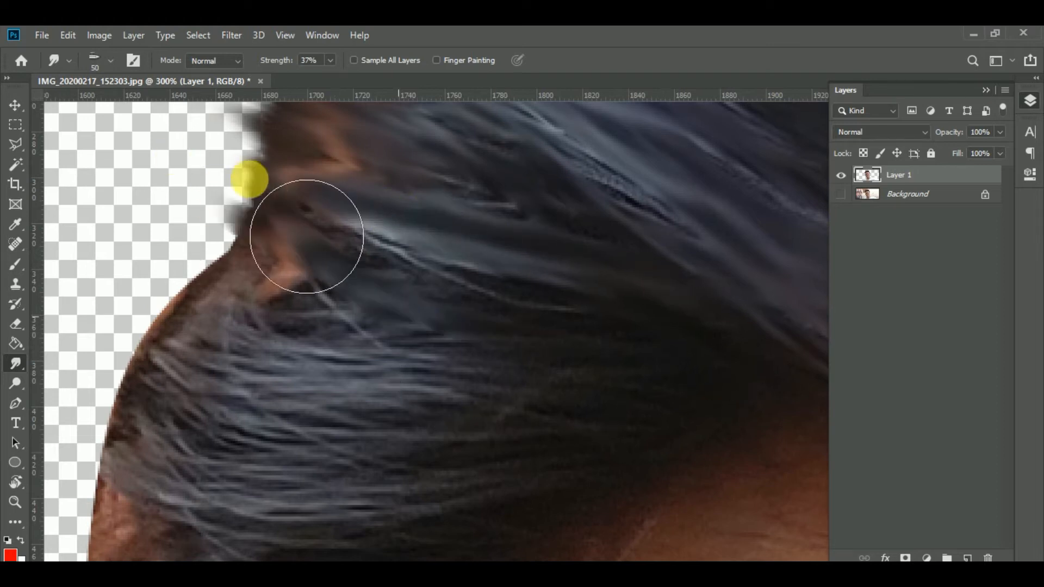
pyautogui.moveTo(455, 336); pyautogui.dragTo(268, 291)
pyautogui.moveTo(315, 326)
pyautogui.mouseDown()
pyautogui.moveTo(204, 274)
pyautogui.moveTo(270, 305)
pyautogui.mouseUp()
pyautogui.moveTo(335, 300); pyautogui.dragTo(155, 256)
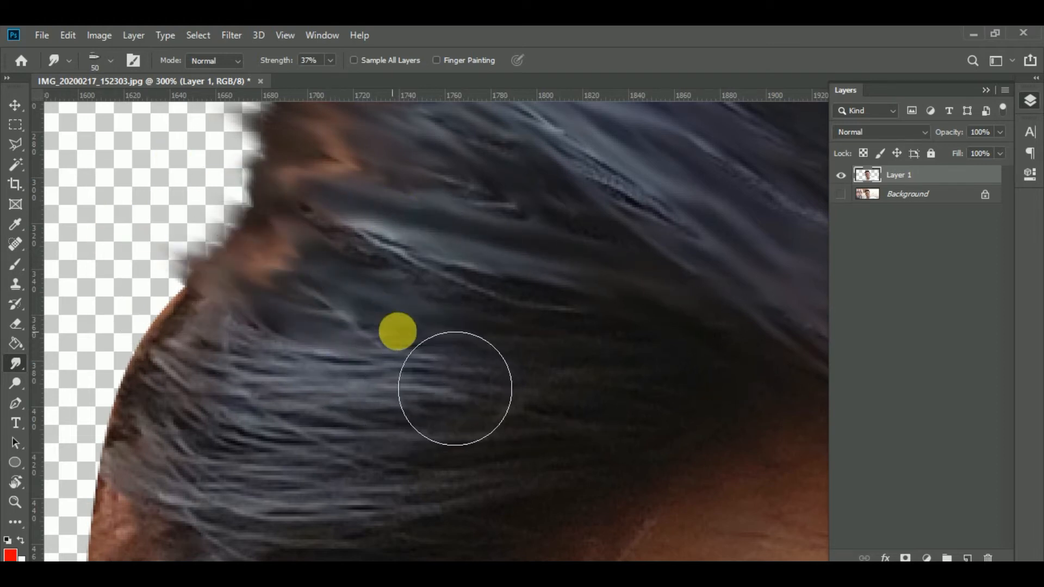
pyautogui.moveTo(397, 331); pyautogui.dragTo(228, 254)
pyautogui.moveTo(423, 299); pyautogui.dragTo(309, 215)
pyautogui.moveTo(418, 259); pyautogui.dragTo(344, 184)
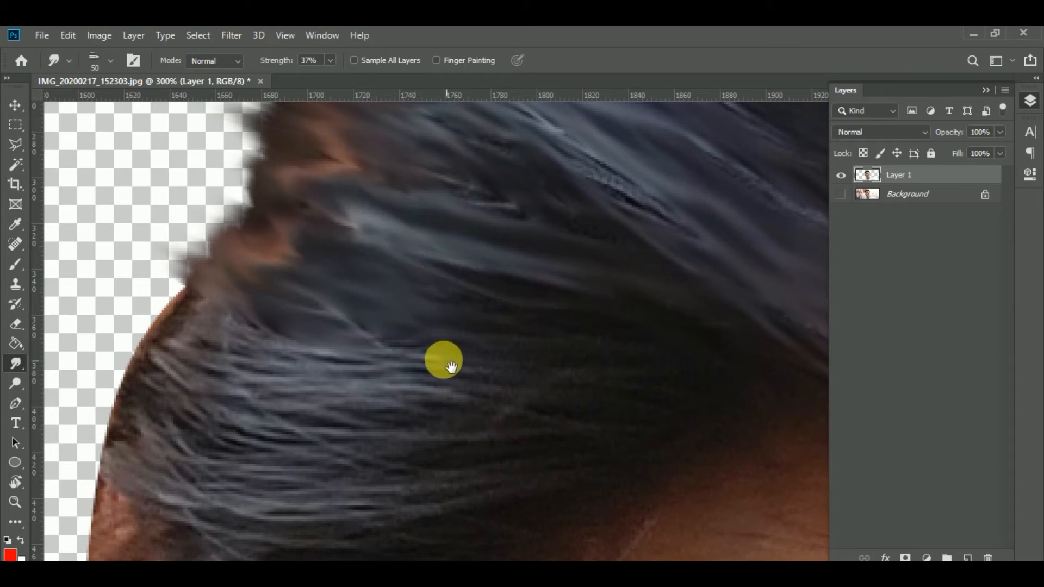
# Smudge the light strands in the middle of the hair's side outward to break up the smooth cutout edge.
pyautogui.scroll(-3, 544, 397)
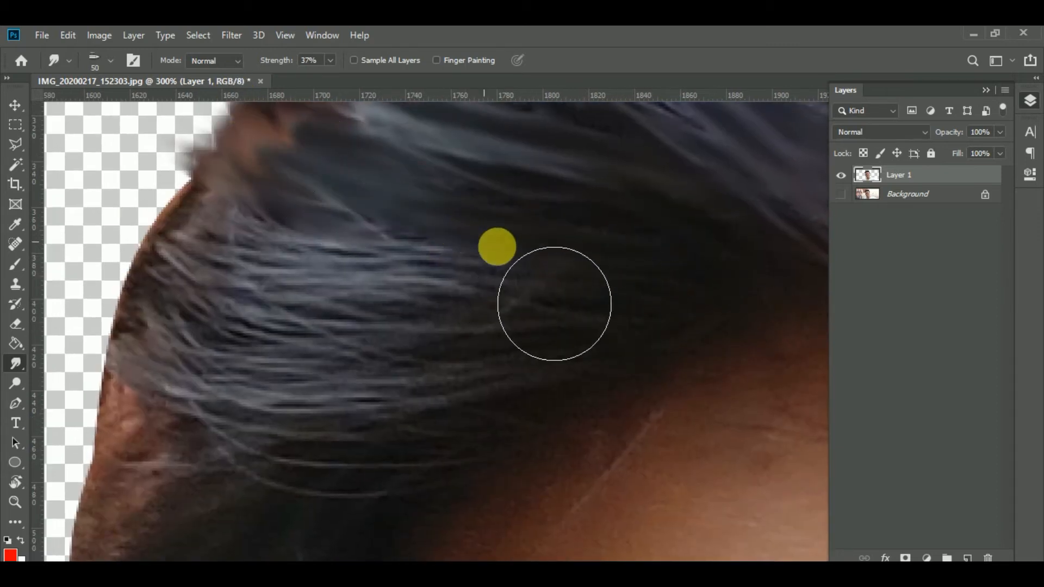
pyautogui.moveTo(414, 305); pyautogui.dragTo(177, 217)
pyautogui.moveTo(299, 266); pyautogui.dragTo(191, 177)
pyautogui.moveTo(282, 239); pyautogui.dragTo(176, 169)
pyautogui.moveTo(230, 271)
pyautogui.mouseDown()
pyautogui.moveTo(161, 204)
pyautogui.moveTo(222, 302)
pyautogui.moveTo(163, 175)
pyautogui.moveTo(174, 134)
pyautogui.mouseUp()
pyautogui.moveTo(522, 295); pyautogui.dragTo(261, 231)
pyautogui.moveTo(397, 261)
pyautogui.mouseDown()
pyautogui.moveTo(207, 191)
pyautogui.moveTo(179, 169)
pyautogui.mouseUp()
pyautogui.moveTo(351, 255); pyautogui.dragTo(163, 193)
pyautogui.moveTo(325, 330)
pyautogui.mouseDown()
pyautogui.moveTo(340, 306)
pyautogui.moveTo(378, 284)
pyautogui.mouseUp()
pyautogui.moveTo(553, 285); pyautogui.dragTo(188, 215)
pyautogui.moveTo(294, 285); pyautogui.dragTo(182, 212)
pyautogui.moveTo(245, 231); pyautogui.dragTo(168, 183)
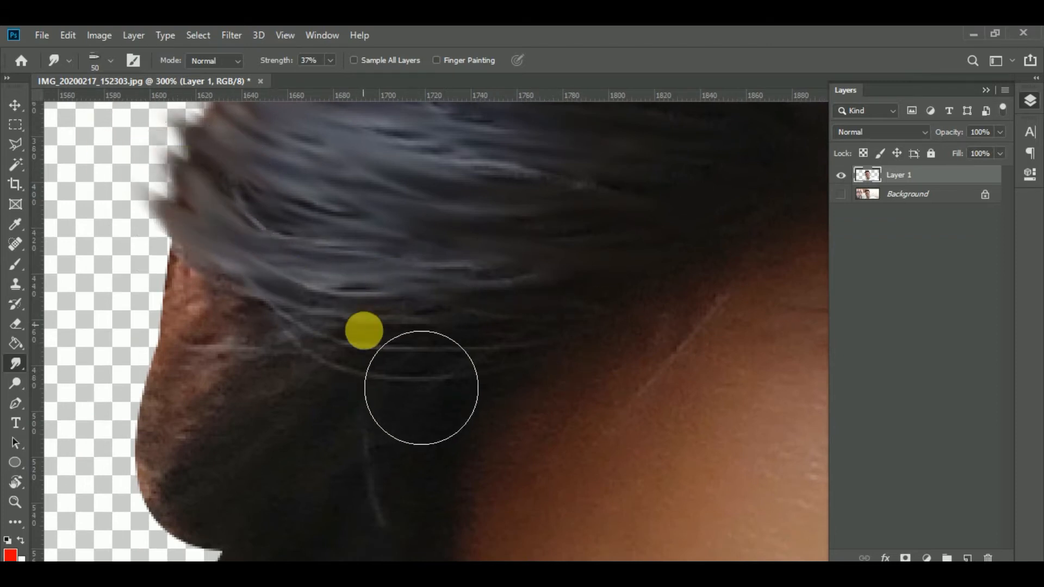
# Smudge the strands at the lower end of the light side hair outward over the brownish cutout edge.
pyautogui.moveTo(362, 322); pyautogui.dragTo(190, 245)
pyautogui.moveTo(329, 303); pyautogui.dragTo(130, 205)
pyautogui.moveTo(207, 335); pyautogui.dragTo(200, 174)
pyautogui.moveTo(427, 259); pyautogui.dragTo(167, 149)
pyautogui.moveTo(266, 240); pyautogui.dragTo(169, 182)
pyautogui.moveTo(245, 259)
pyautogui.mouseDown()
pyautogui.moveTo(155, 217)
pyautogui.moveTo(144, 173)
pyautogui.mouseUp()
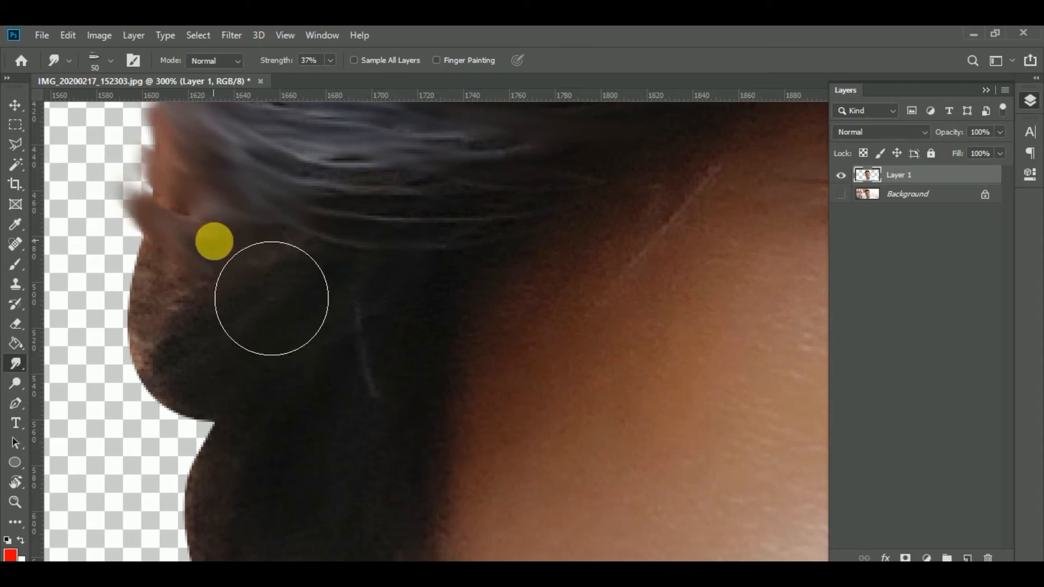
pyautogui.moveTo(212, 240); pyautogui.dragTo(150, 136)
pyautogui.moveTo(250, 256); pyautogui.dragTo(61, 183)
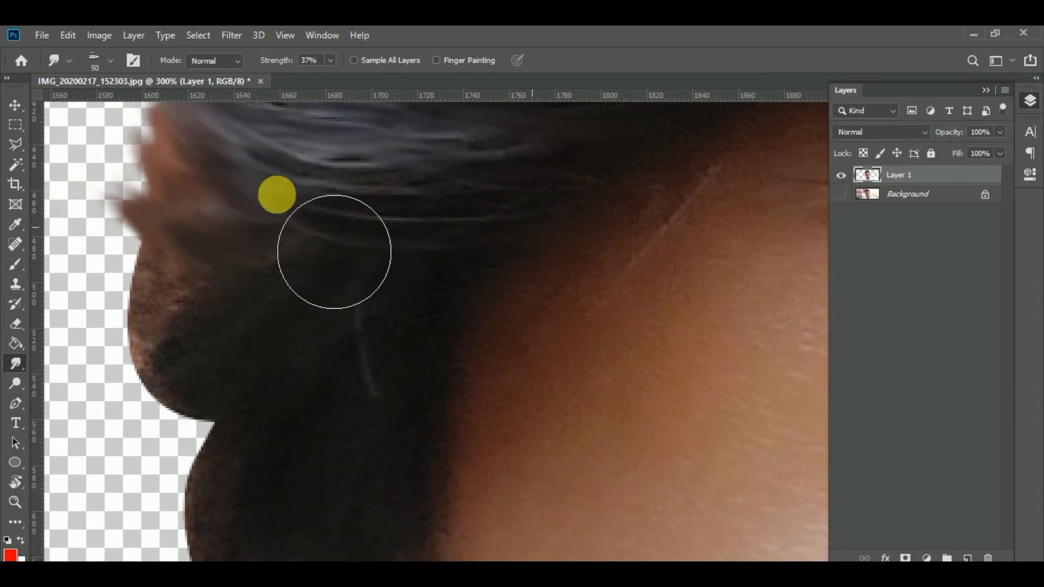
# Pull the dark hair below the light strands outward past the bulging cutout edge into small tufts.
pyautogui.moveTo(409, 269); pyautogui.dragTo(148, 243)
pyautogui.moveTo(301, 263); pyautogui.dragTo(135, 268)
pyautogui.moveTo(263, 298)
pyautogui.mouseDown()
pyautogui.moveTo(59, 247)
pyautogui.moveTo(85, 215)
pyautogui.mouseUp()
pyautogui.moveTo(272, 265); pyautogui.dragTo(96, 233)
pyautogui.moveTo(228, 292); pyautogui.dragTo(102, 250)
pyautogui.moveTo(208, 341); pyautogui.dragTo(79, 315)
pyautogui.moveTo(209, 315)
pyautogui.mouseDown()
pyautogui.moveTo(97, 347)
pyautogui.moveTo(84, 251)
pyautogui.mouseUp()
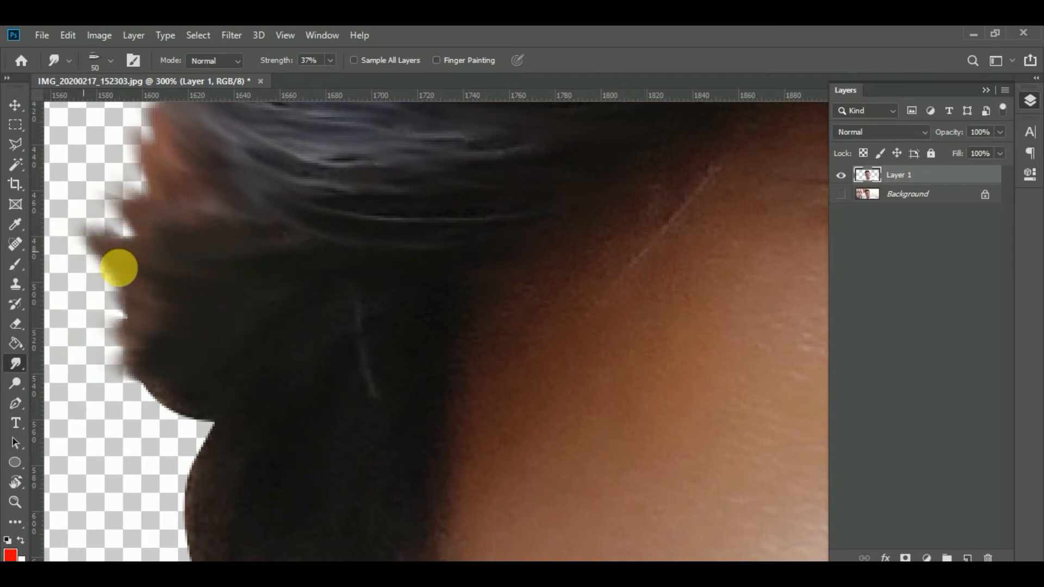
# Smudge the bottom of the dark side bulge and the sideburn hair below it outward into jagged strands.
pyautogui.moveTo(296, 296); pyautogui.dragTo(82, 293)
pyautogui.moveTo(416, 246)
pyautogui.mouseDown()
pyautogui.moveTo(172, 291)
pyautogui.moveTo(84, 326)
pyautogui.mouseUp()
pyautogui.moveTo(330, 295); pyautogui.dragTo(81, 385)
pyautogui.moveTo(221, 340); pyautogui.dragTo(116, 373)
pyautogui.moveTo(203, 366); pyautogui.dragTo(147, 398)
pyautogui.moveTo(236, 381); pyautogui.dragTo(164, 377)
pyautogui.moveTo(183, 341); pyautogui.dragTo(94, 326)
pyautogui.moveTo(195, 331); pyautogui.dragTo(165, 214)
pyautogui.moveTo(327, 234); pyautogui.dragTo(124, 438)
pyautogui.moveTo(273, 281)
pyautogui.mouseDown()
pyautogui.moveTo(184, 472)
pyautogui.moveTo(135, 482)
pyautogui.moveTo(116, 434)
pyautogui.mouseUp()
pyautogui.moveTo(271, 305); pyautogui.dragTo(124, 438)
# Raise the Smudge strength to 66% and smudge the front hairline where it meets the forehead.
pyautogui.hotkey('ctrl', '-')
pyautogui.hotkey('ctrl', '-')
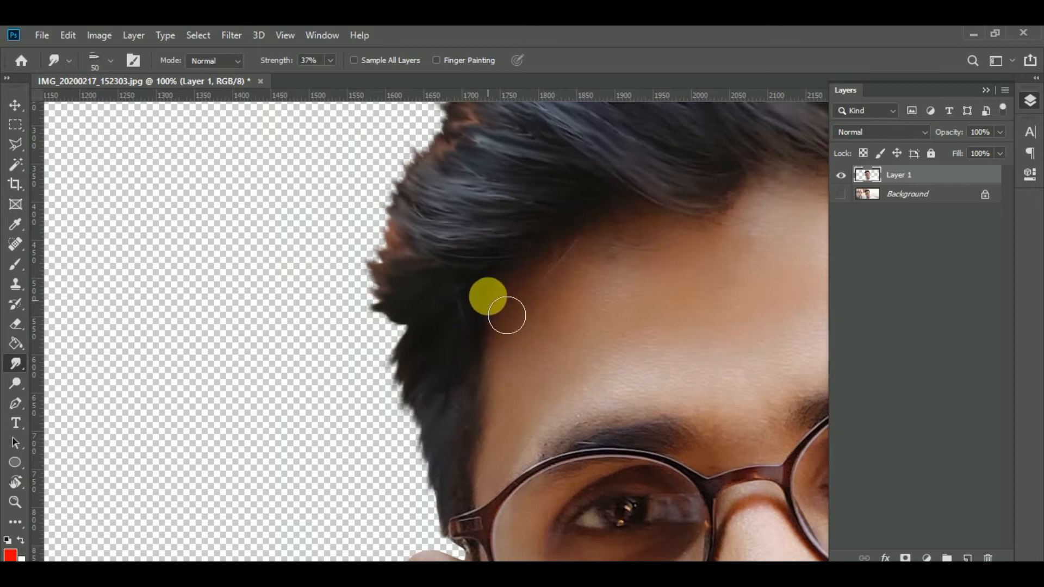
pyautogui.moveTo(504, 298); pyautogui.dragTo(440, 377)
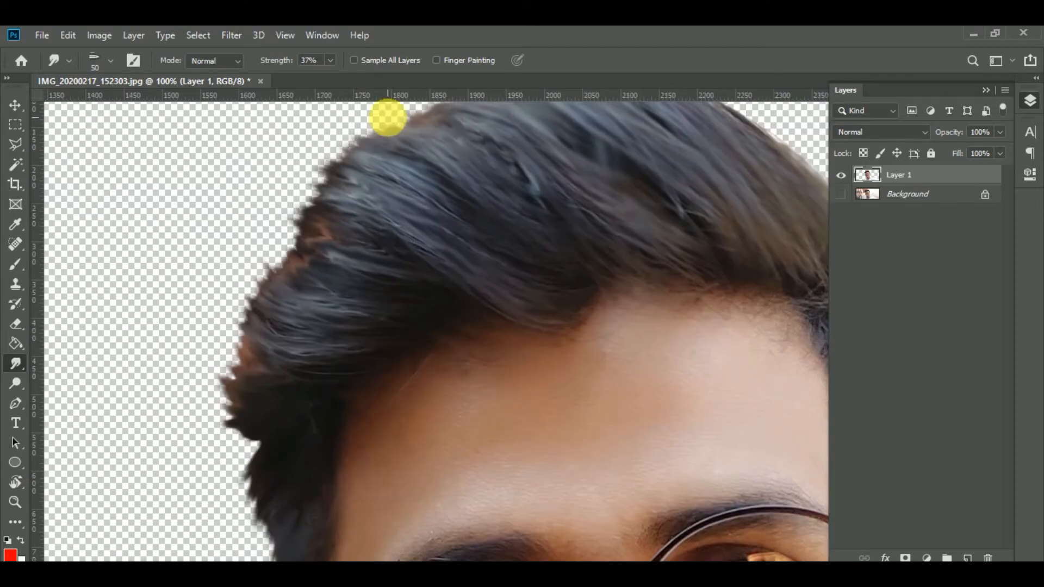
pyautogui.click(330, 60)
pyautogui.moveTo(329, 80); pyautogui.dragTo(352, 80)
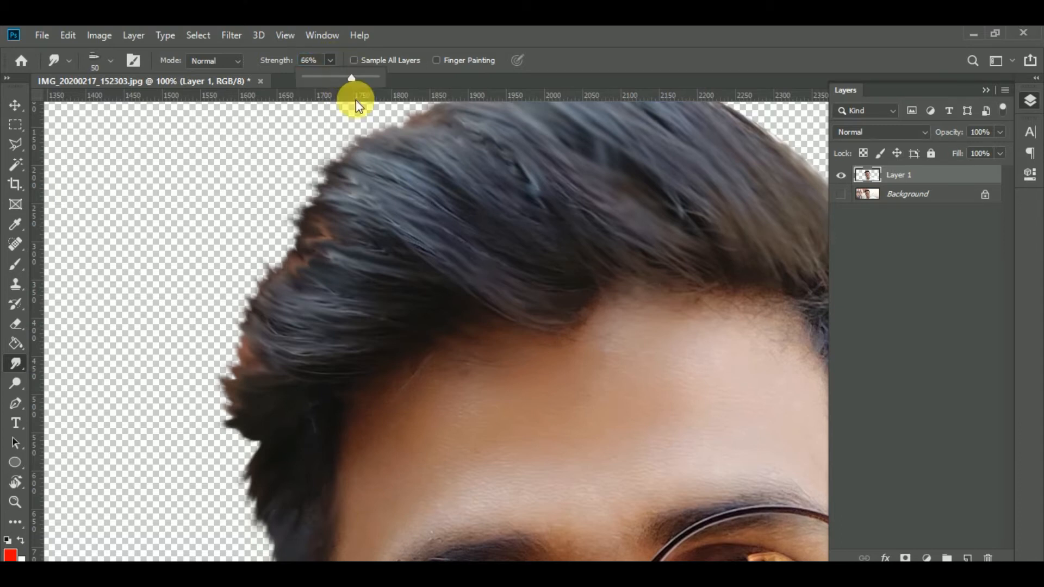
pyautogui.moveTo(501, 342)
pyautogui.mouseDown()
pyautogui.moveTo(508, 364)
pyautogui.moveTo(422, 333)
pyautogui.moveTo(508, 369)
pyautogui.mouseUp()
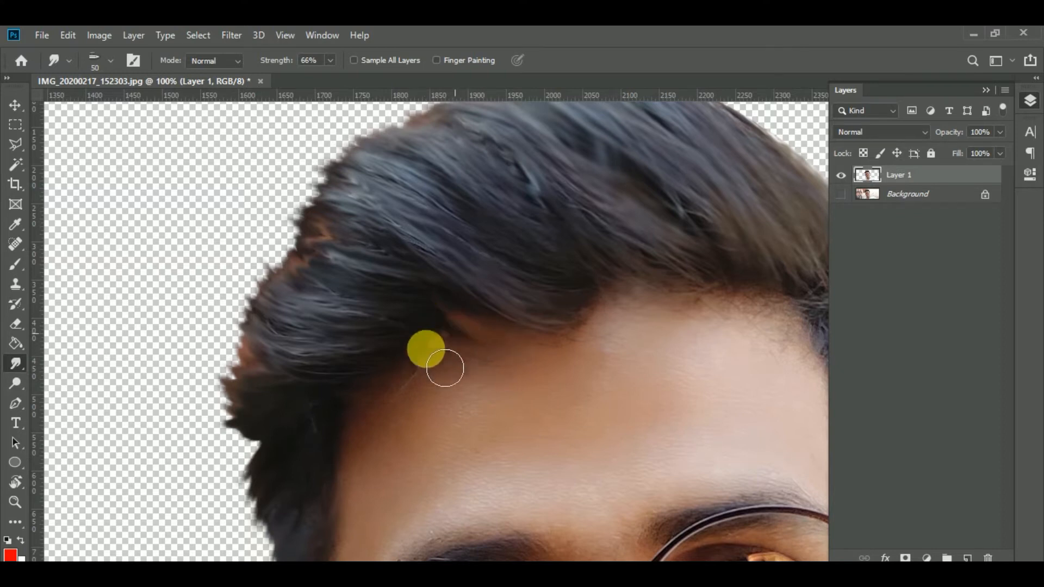
pyautogui.moveTo(431, 387)
pyautogui.mouseDown()
pyautogui.moveTo(423, 389)
pyautogui.moveTo(616, 340)
pyautogui.moveTo(554, 274)
pyautogui.mouseUp()
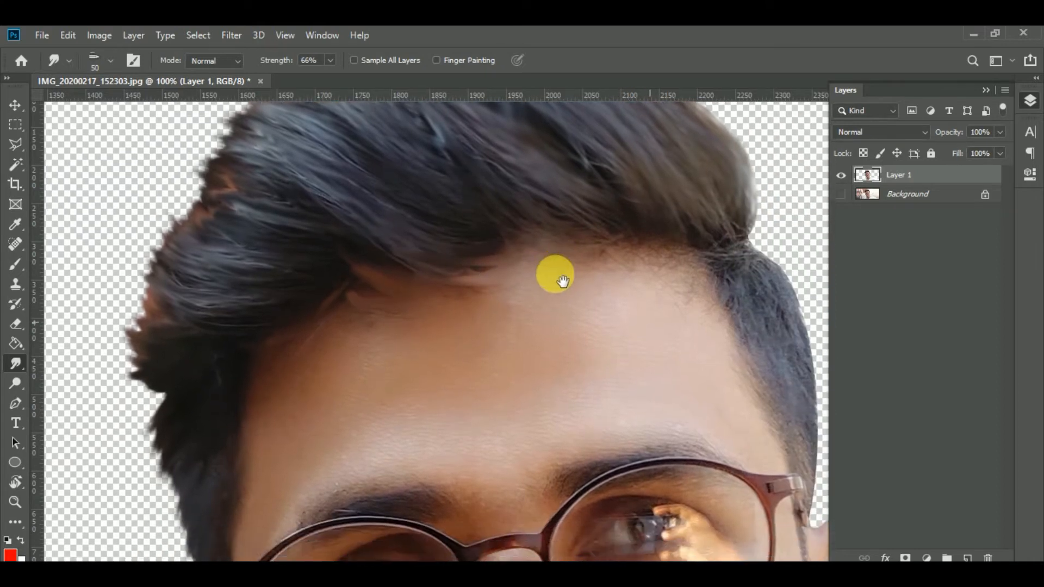
# Undo the last smudge strokes along the forehead hairline.
pyautogui.hotkey('ctrl', 'z')
pyautogui.hotkey('ctrl', 'z')
pyautogui.hotkey('ctrl', 'z')
pyautogui.hotkey('ctrl', 'z')
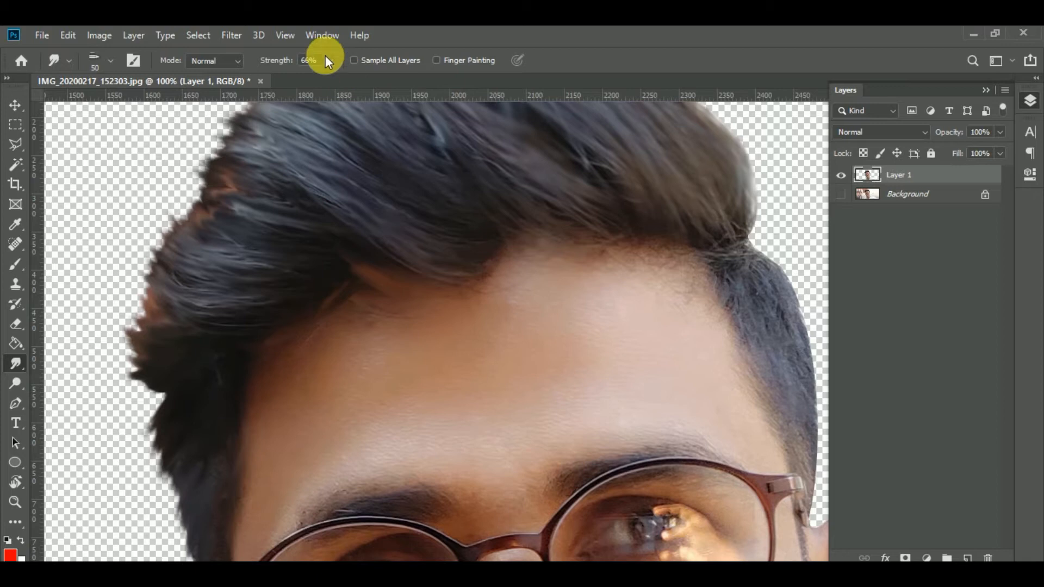
# Set the Smudge strength to 45% and smudge the outer hair edge and the front hairline.
pyautogui.moveTo(321, 77); pyautogui.dragTo(317, 77)
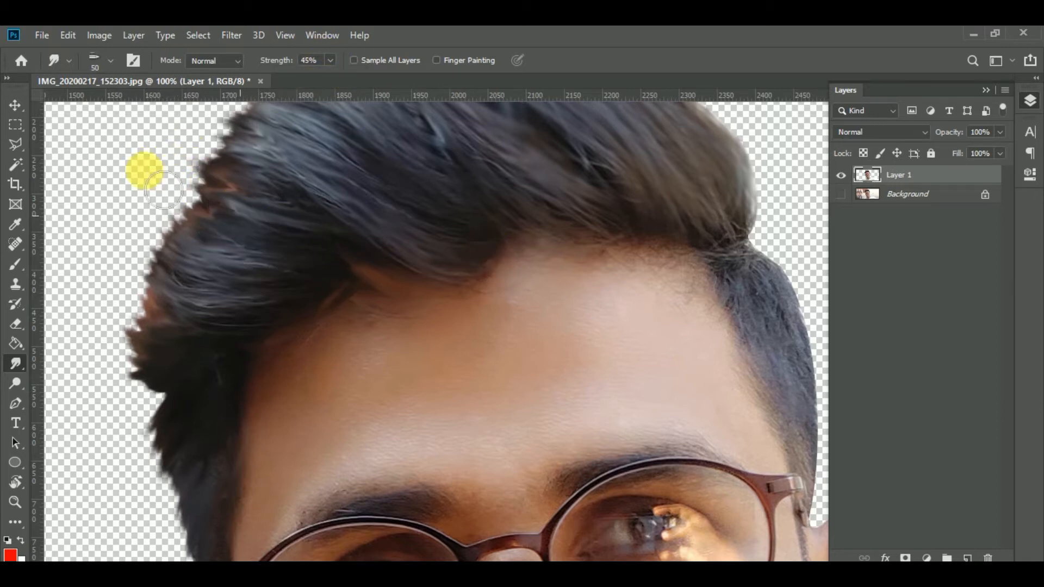
pyautogui.moveTo(714, 270); pyautogui.dragTo(596, 251)
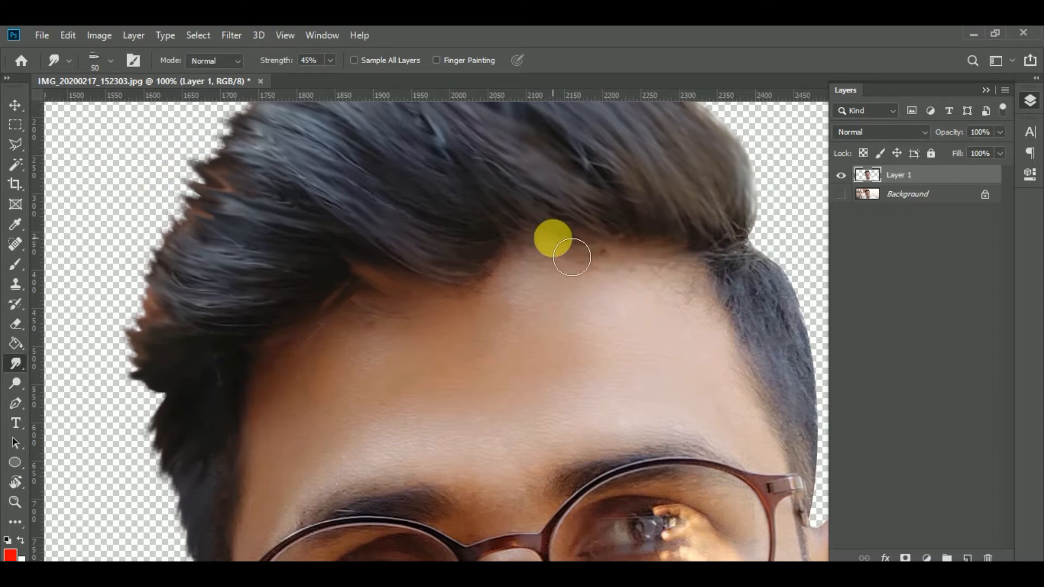
# Switch to the Soft Round Pressure Size brush at 50 px and smooth the short side hair from the hairline to above the ear.
pyautogui.rightClick(368, 279)
pyautogui.click(491, 390)
pyautogui.click(427, 196)
pyautogui.moveTo(683, 270)
pyautogui.mouseDown()
pyautogui.moveTo(529, 252)
pyautogui.moveTo(736, 289)
pyautogui.moveTo(760, 325)
pyautogui.moveTo(783, 311)
pyautogui.mouseUp()
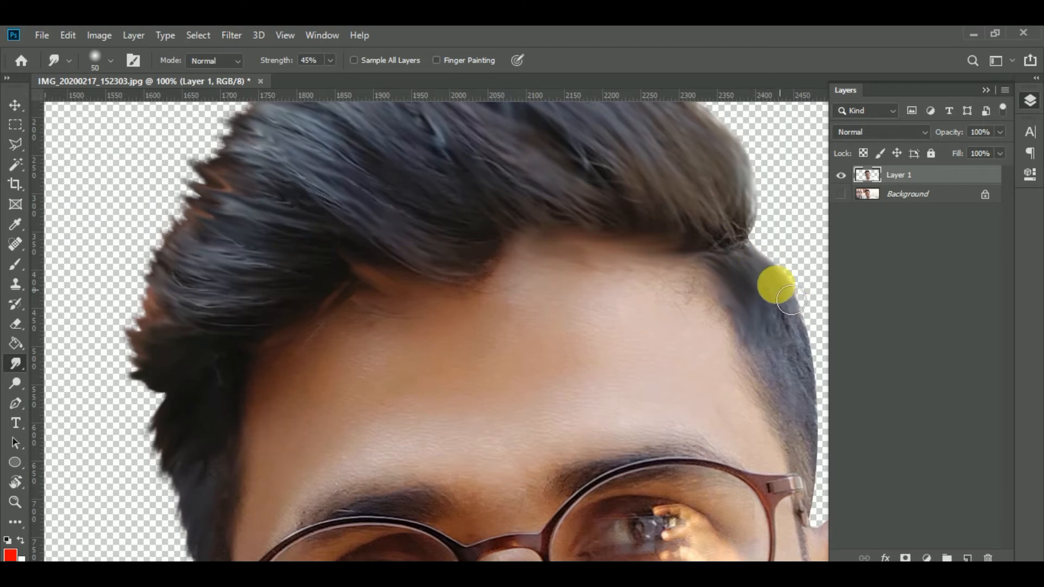
pyautogui.moveTo(692, 281); pyautogui.dragTo(656, 258)
pyautogui.moveTo(694, 318)
pyautogui.mouseDown()
pyautogui.moveTo(667, 308)
pyautogui.moveTo(680, 342)
pyautogui.mouseUp()
pyautogui.moveTo(689, 383)
pyautogui.mouseDown()
pyautogui.moveTo(662, 347)
pyautogui.moveTo(642, 360)
pyautogui.moveTo(683, 415)
pyautogui.mouseUp()
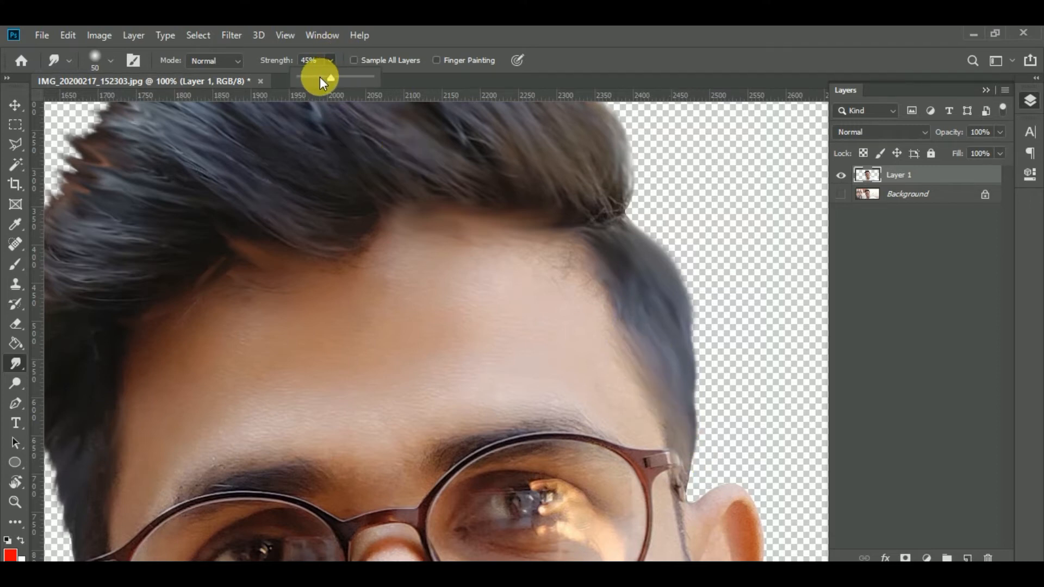
# Lower the Smudge strength to 27% and blend the hairline into the forehead at both temples.
pyautogui.moveTo(558, 248)
pyautogui.mouseDown()
pyautogui.moveTo(475, 243)
pyautogui.moveTo(380, 262)
pyautogui.moveTo(465, 230)
pyautogui.moveTo(604, 267)
pyautogui.mouseUp()
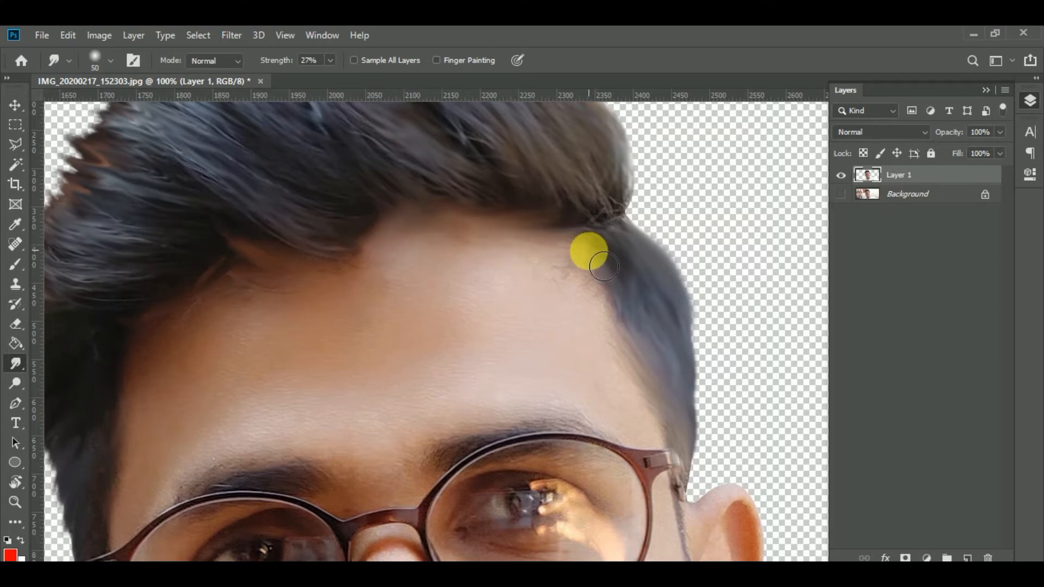
pyautogui.moveTo(626, 328); pyautogui.dragTo(676, 389)
pyautogui.moveTo(365, 272)
pyautogui.mouseDown()
pyautogui.moveTo(268, 268)
pyautogui.moveTo(269, 291)
pyautogui.moveTo(356, 295)
pyautogui.moveTo(270, 285)
pyautogui.moveTo(210, 294)
pyautogui.moveTo(239, 302)
pyautogui.moveTo(187, 338)
pyautogui.moveTo(196, 338)
pyautogui.moveTo(136, 432)
pyautogui.moveTo(249, 277)
pyautogui.moveTo(228, 280)
pyautogui.moveTo(215, 314)
pyautogui.mouseUp()
pyautogui.moveTo(216, 362); pyautogui.dragTo(211, 379)
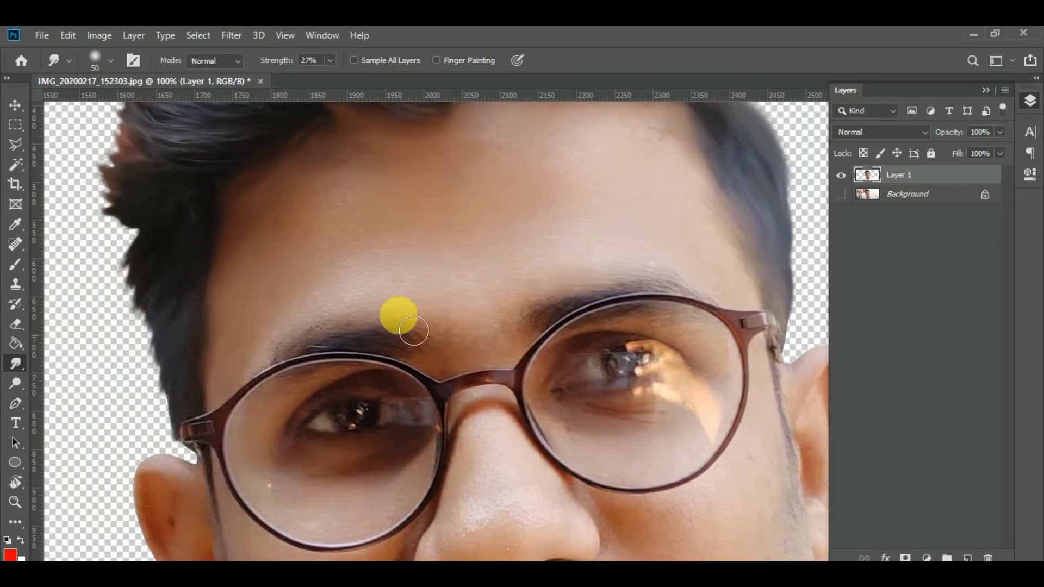
# Enlarge the Smudge brush to 124 px and smooth the hair across the top and along the front hairline.
pyautogui.scroll(-3, 428, 293)
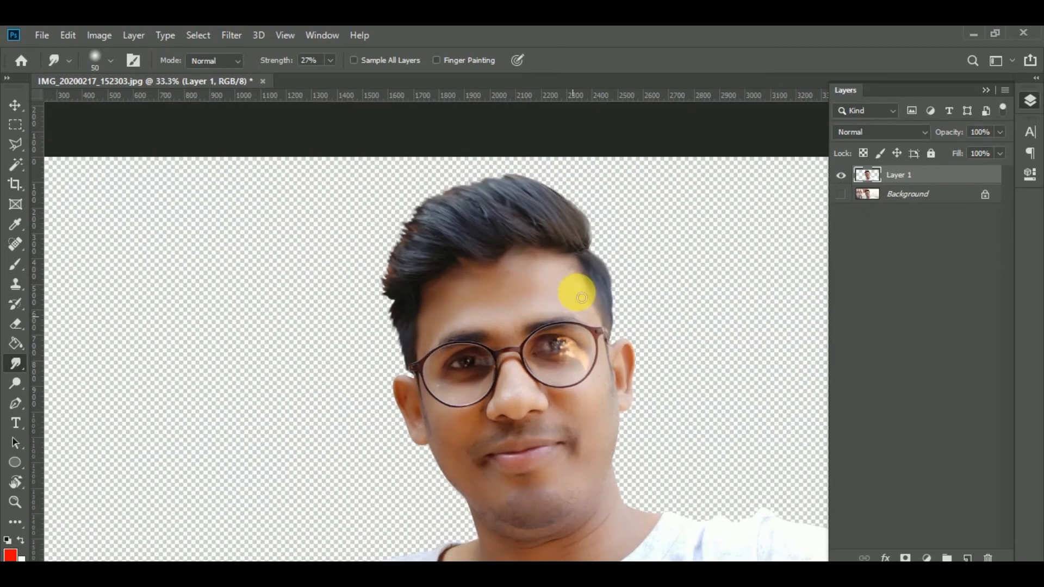
pyautogui.rightClick(531, 222)
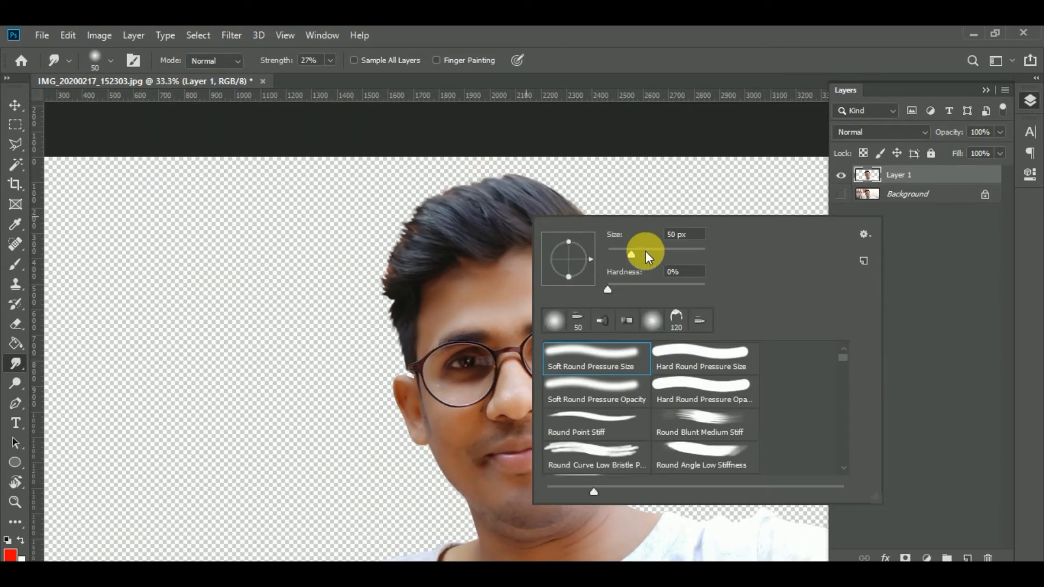
pyautogui.press('Return')
pyautogui.moveTo(553, 250); pyautogui.dragTo(541, 243)
pyautogui.moveTo(452, 229); pyautogui.dragTo(495, 268)
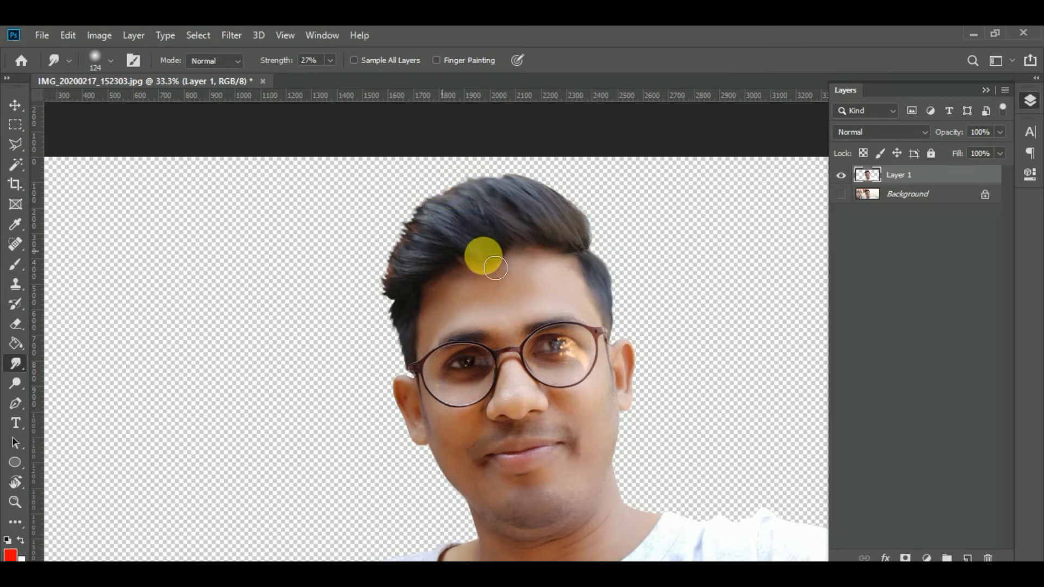
pyautogui.moveTo(580, 261)
pyautogui.mouseDown()
pyautogui.moveTo(515, 256)
pyautogui.moveTo(442, 217)
pyautogui.mouseUp()
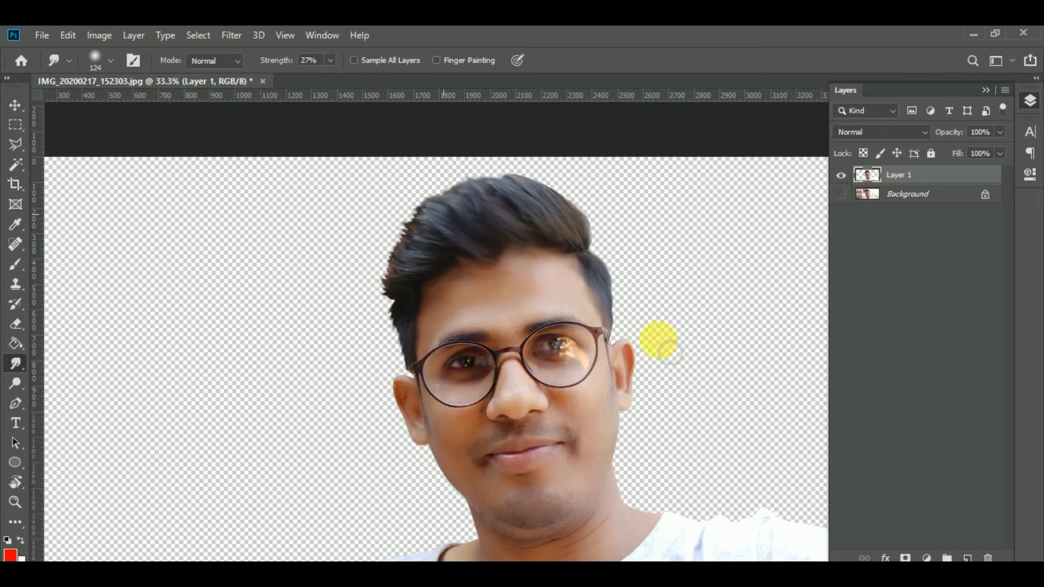
# Apply a Brightness/Contrast adjustment to the cut-out portrait layer.
pyautogui.moveTo(618, 392); pyautogui.dragTo(501, 280)
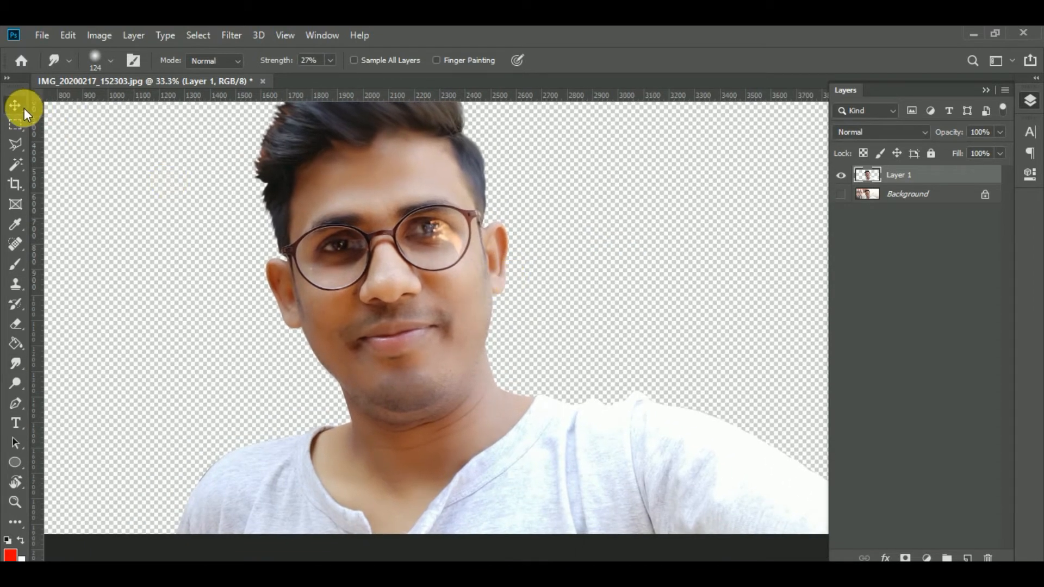
pyautogui.click(23, 107)
pyautogui.click(110, 37)
pyautogui.moveTo(137, 71)
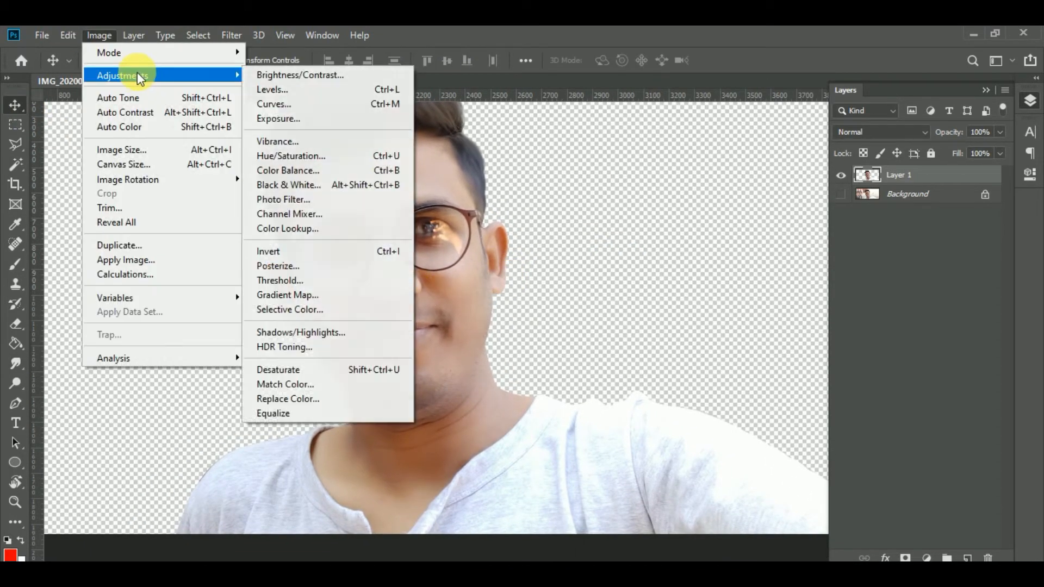
pyautogui.click(313, 80)
pyautogui.moveTo(592, 204); pyautogui.dragTo(579, 207)
pyautogui.click(585, 246)
pyautogui.click(582, 207)
pyautogui.click(699, 193)
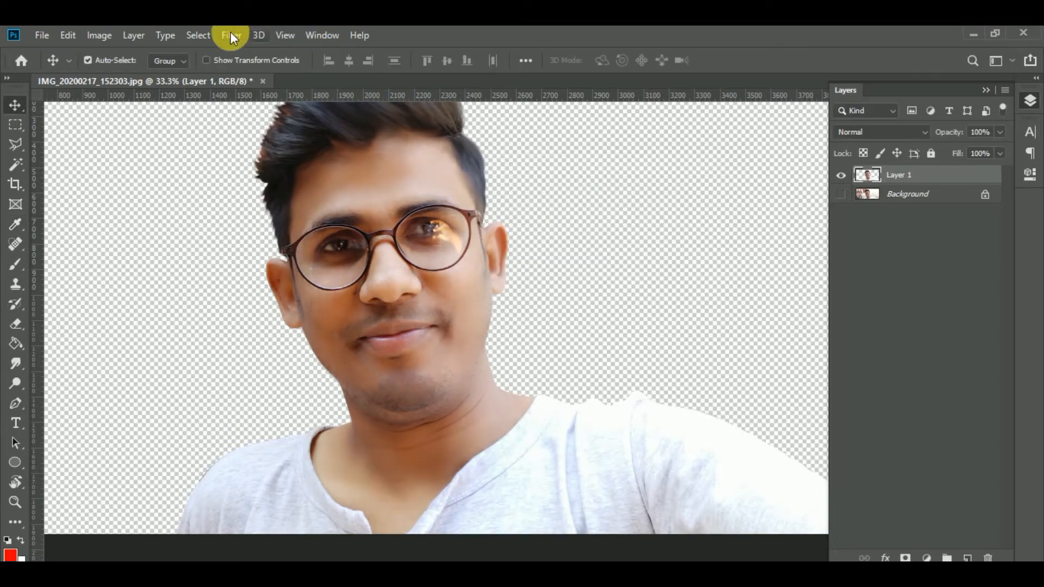
# In the Camera Raw filter, set Exposure -0.15, Temperature +13, Tint +25, Highlights -4, Shadows +15 and Whites -13.
pyautogui.click(230, 37)
pyautogui.click(280, 131)
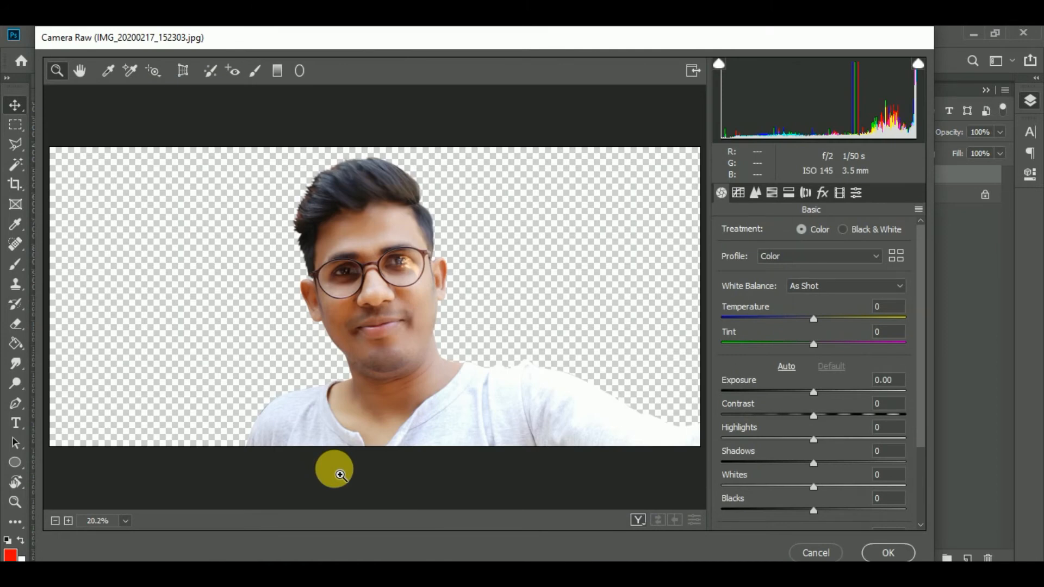
pyautogui.moveTo(814, 389)
pyautogui.mouseDown()
pyautogui.moveTo(828, 398)
pyautogui.moveTo(810, 391)
pyautogui.mouseUp()
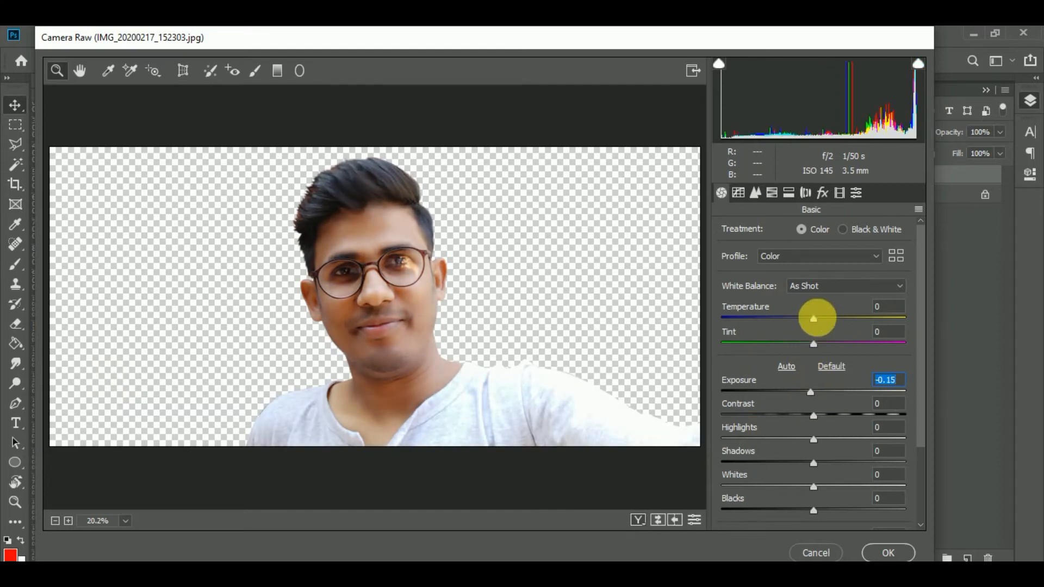
pyautogui.moveTo(827, 322); pyautogui.dragTo(836, 346)
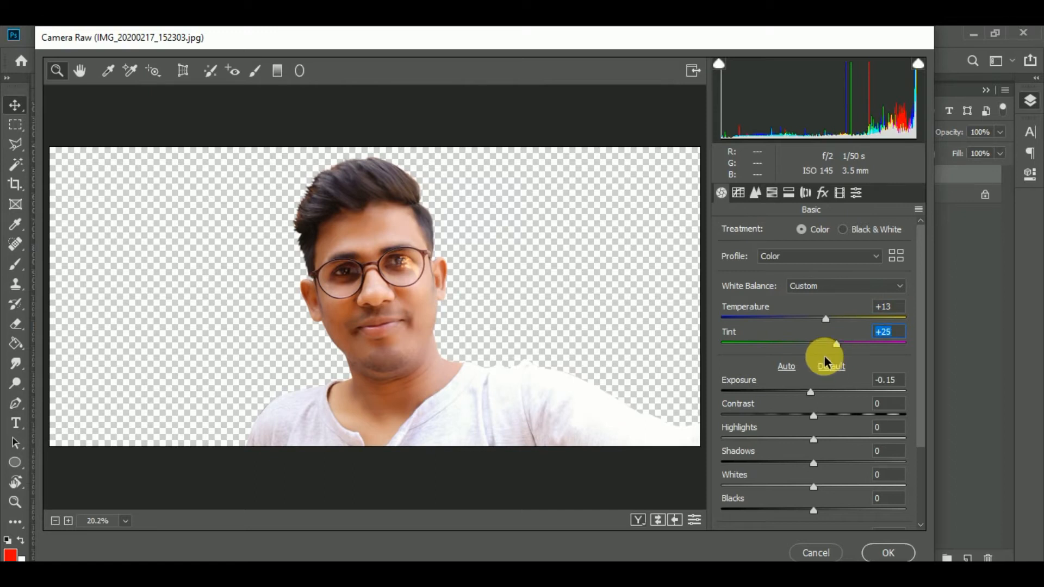
pyautogui.moveTo(815, 463); pyautogui.dragTo(811, 435)
pyautogui.moveTo(813, 485); pyautogui.dragTo(806, 491)
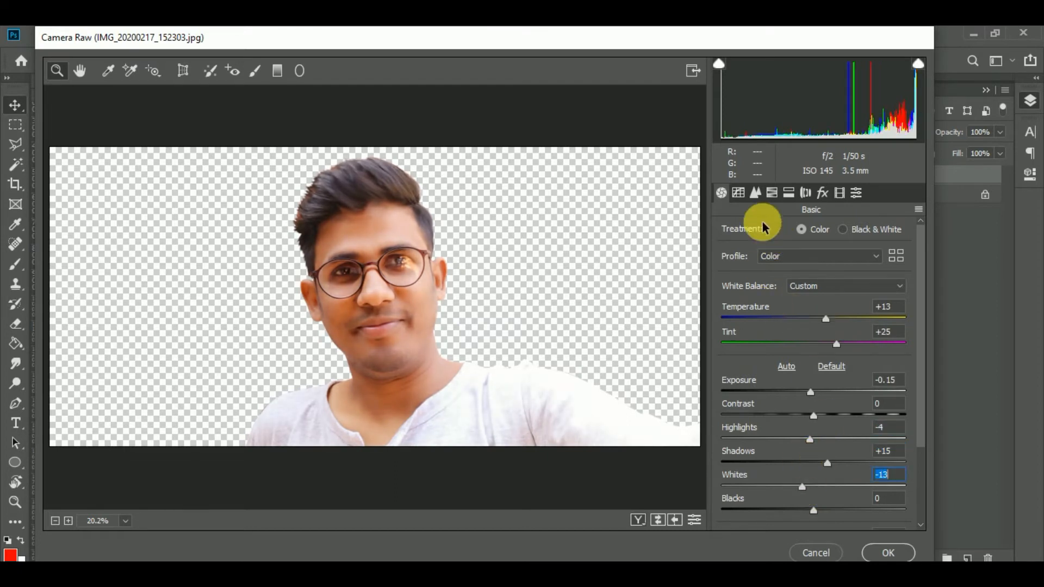
# Set the Tone Curve highlights to +8 and the Yellows luminance to +44, and apply the Camera Raw filter.
pyautogui.click(738, 193)
pyautogui.moveTo(864, 442); pyautogui.dragTo(836, 444)
pyautogui.moveTo(814, 478); pyautogui.dragTo(822, 473)
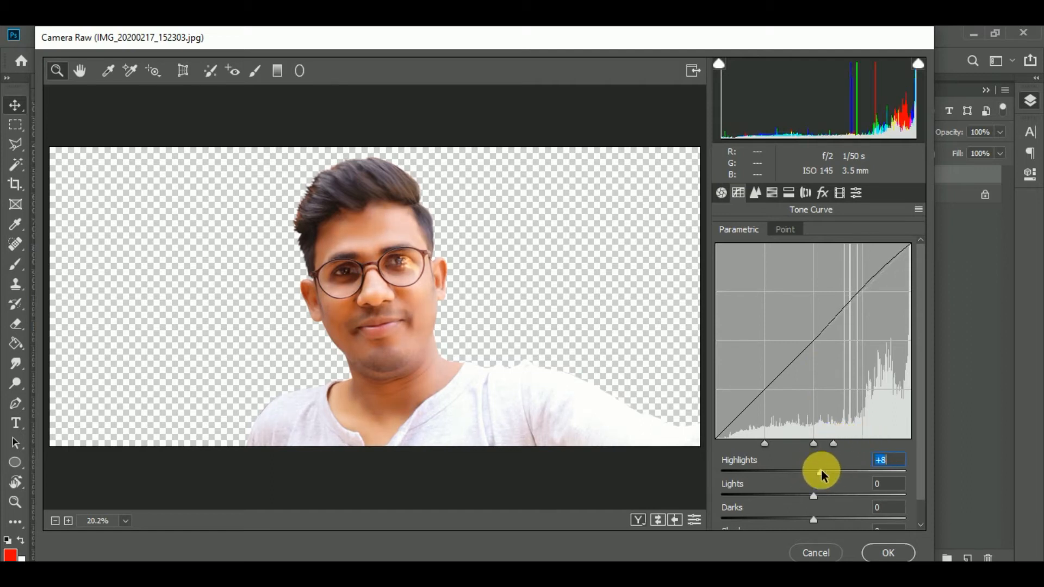
pyautogui.click(757, 193)
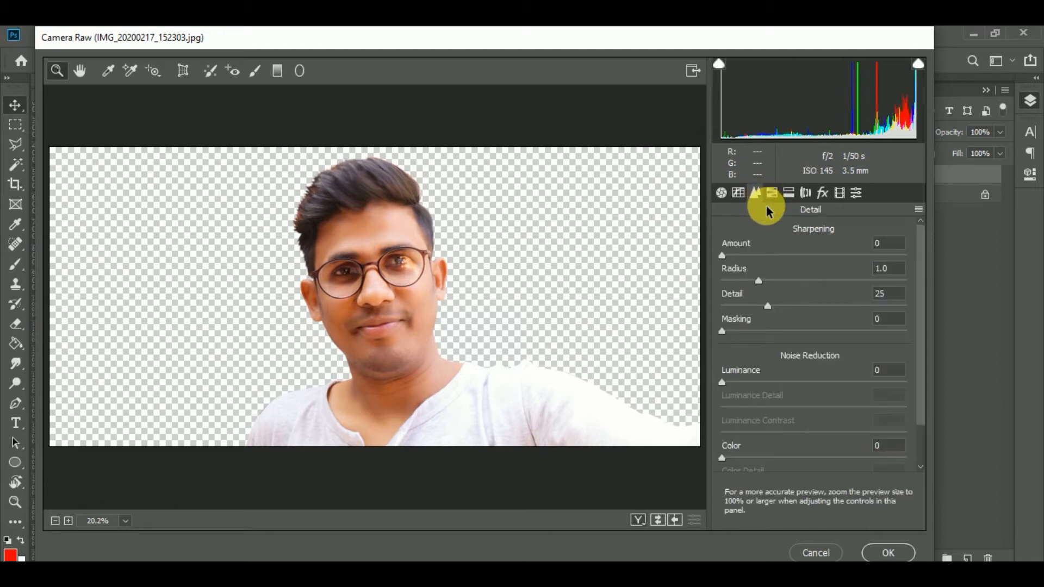
pyautogui.click(771, 195)
pyautogui.moveTo(824, 337); pyautogui.dragTo(864, 340)
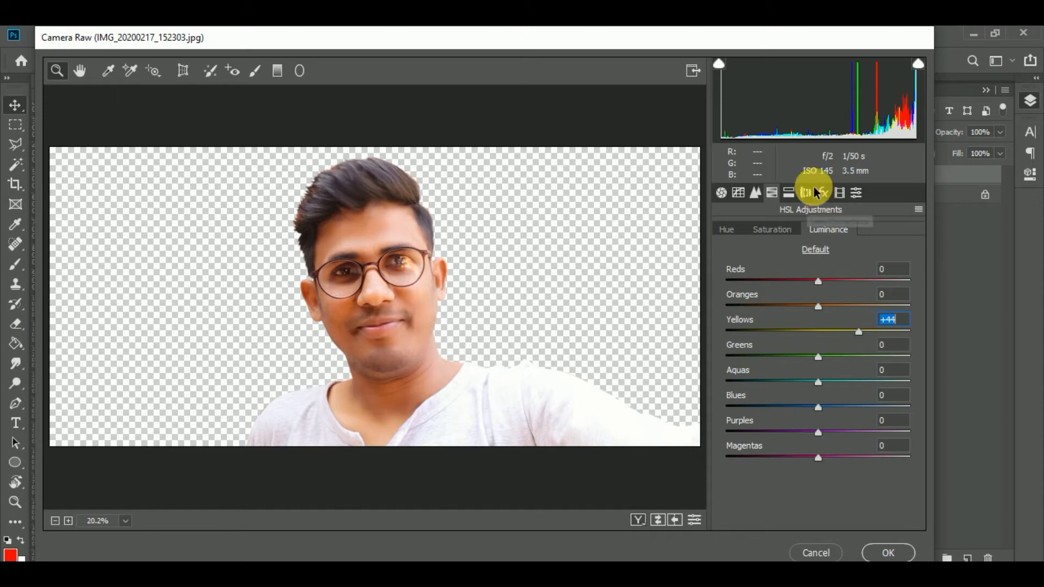
pyautogui.click(883, 552)
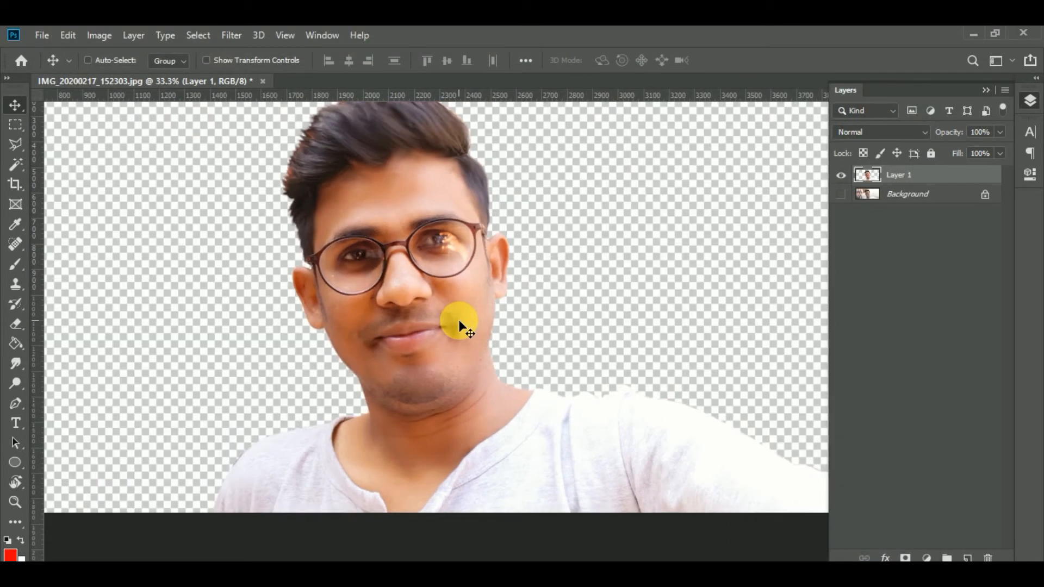
# Smooth the portrait's skin by applying the SkinFiner filter with its Default preset.
pyautogui.hotkey('ctrl', '-')
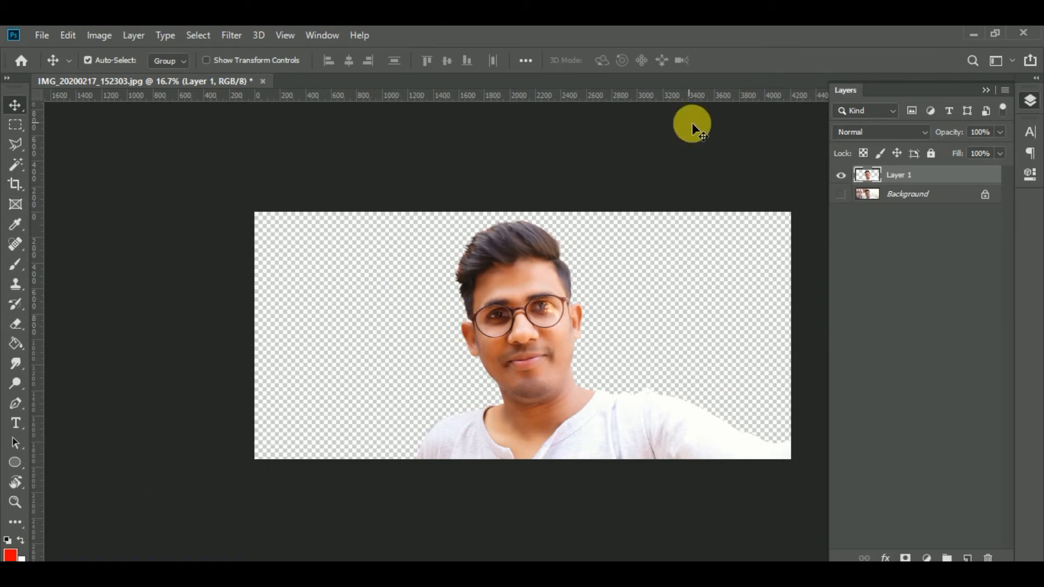
pyautogui.hotkey('ctrl', '+')
pyautogui.moveTo(638, 313); pyautogui.dragTo(512, 430)
pyautogui.click(231, 36)
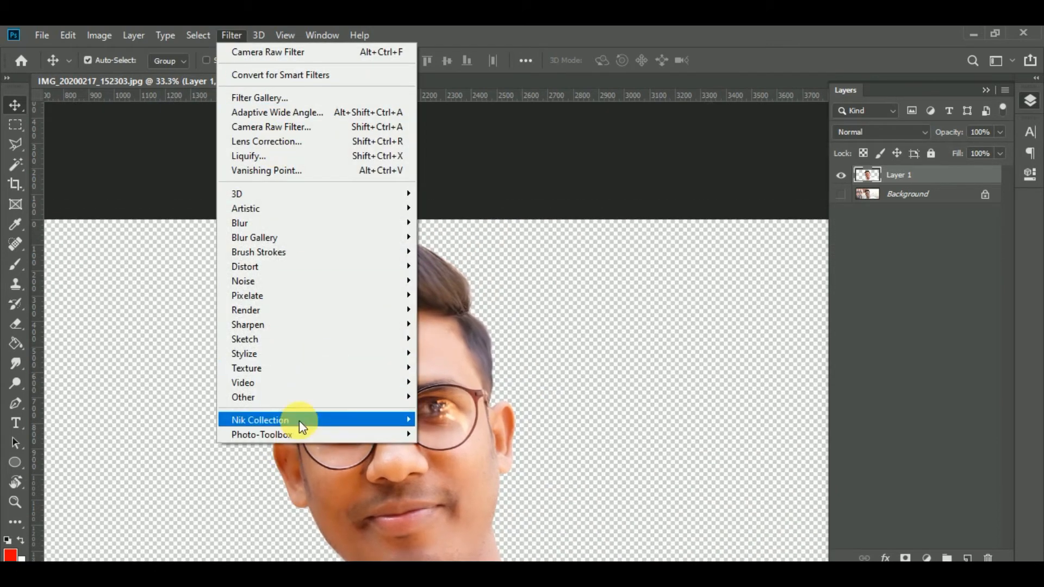
pyautogui.moveTo(302, 439)
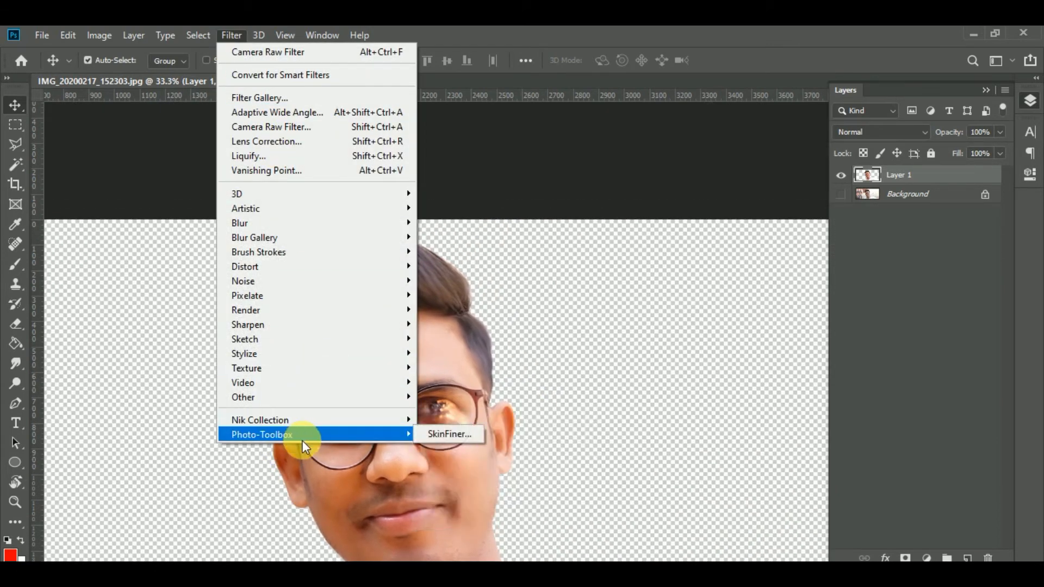
pyautogui.click(447, 433)
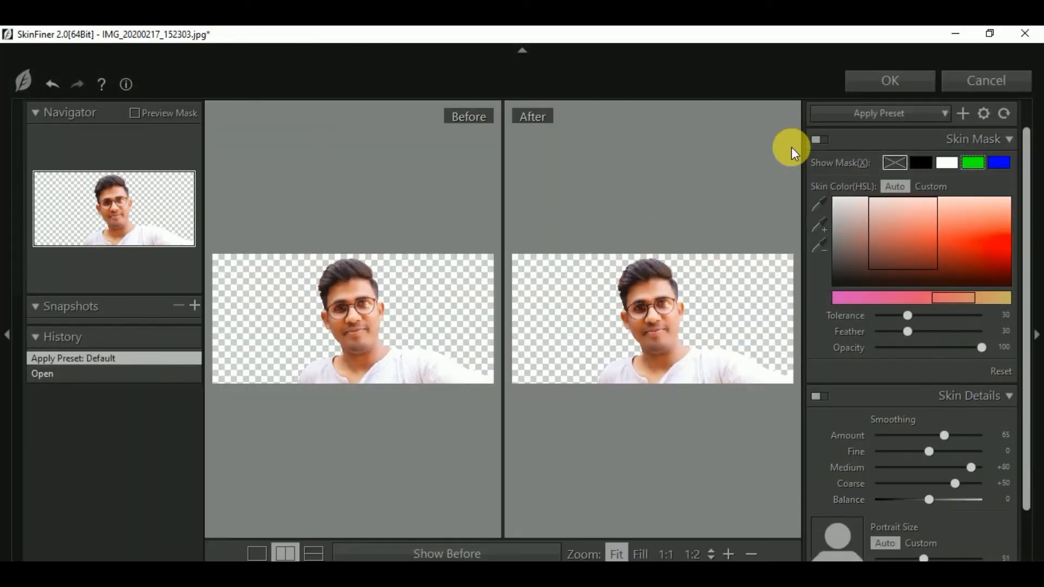
pyautogui.click(891, 81)
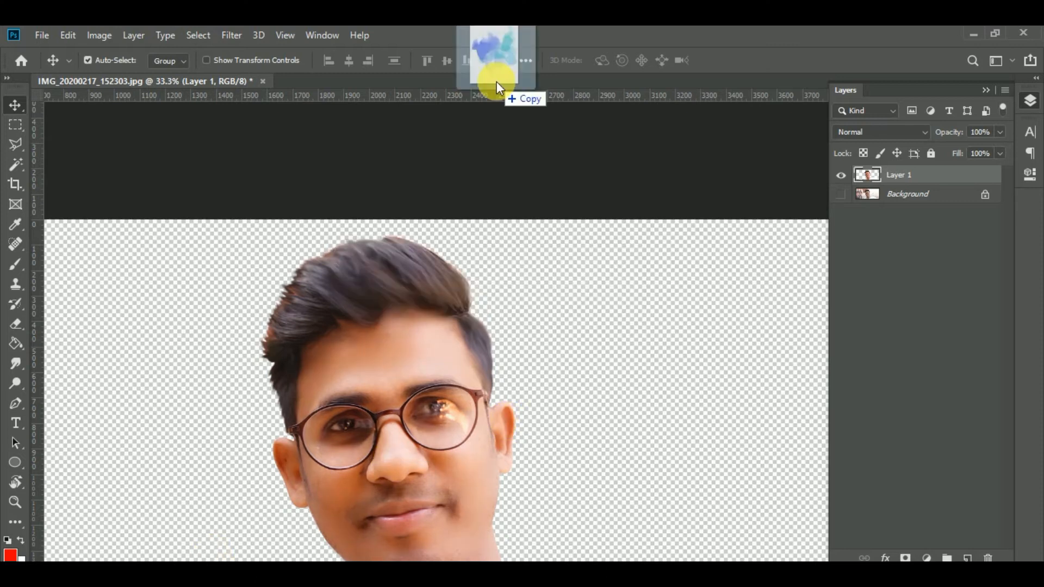
# Open the blue watercolor PNG image and start a new document with its dimensions measured in inches.
pyautogui.moveTo(497, 81); pyautogui.dragTo(496, 83)
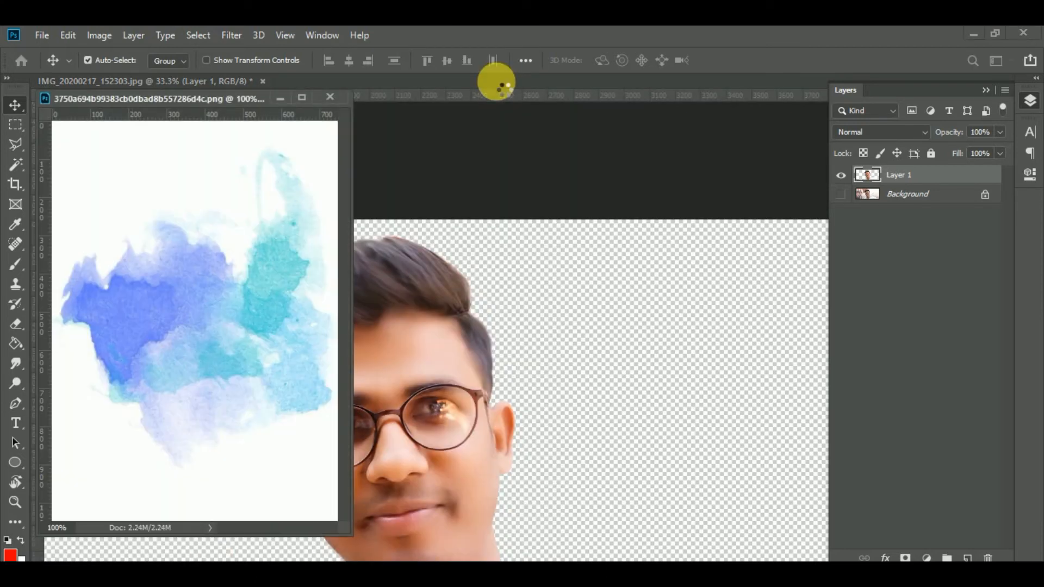
pyautogui.click(45, 37)
pyautogui.click(48, 40)
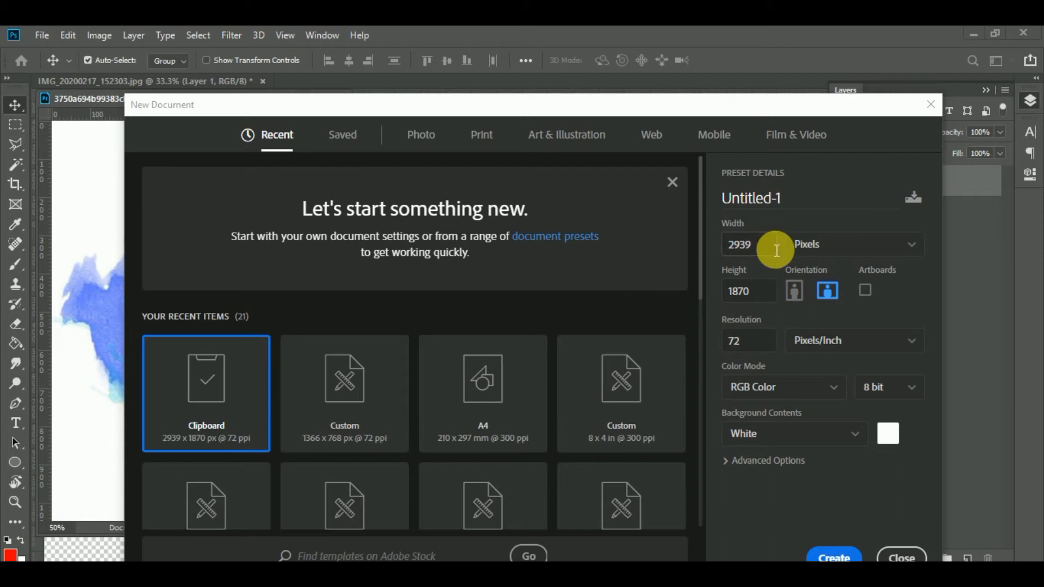
pyautogui.click(726, 250)
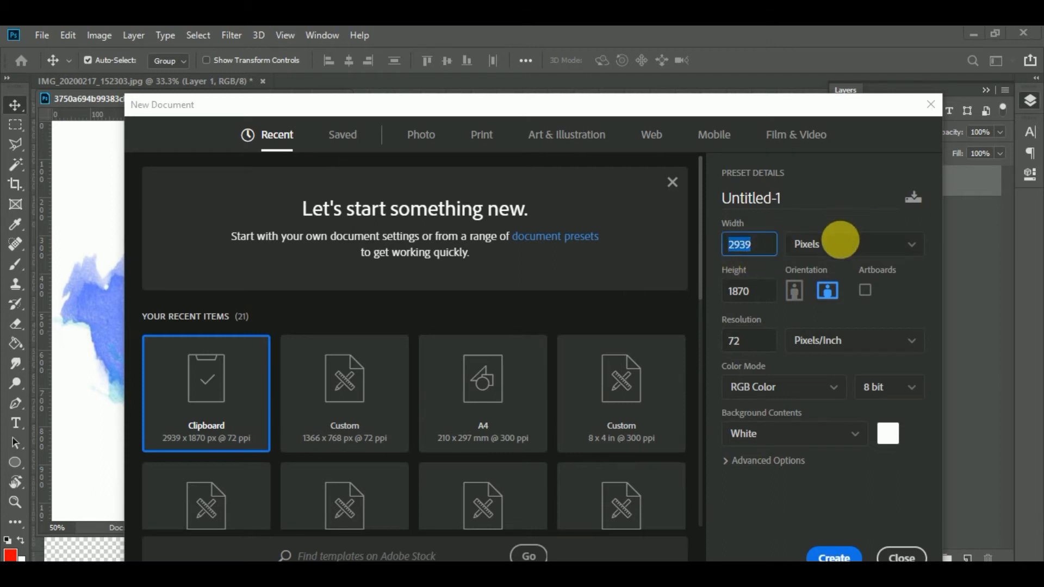
pyautogui.click(841, 240)
pyautogui.click(826, 293)
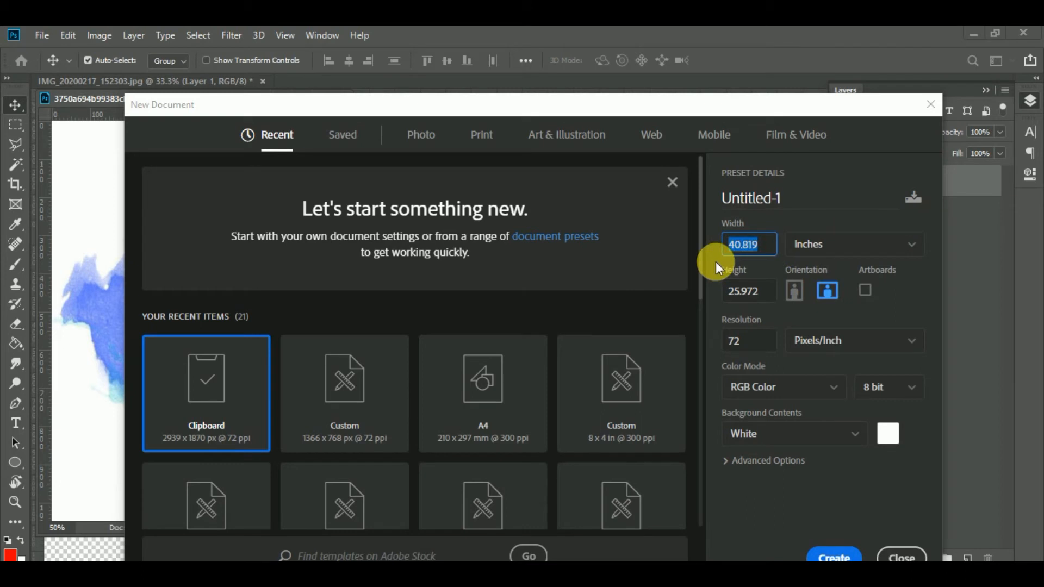
# Create the new document 5 inches wide and 6 inches high at a resolution of 150 pixels/inch.
pyautogui.write('5')
pyautogui.press('Tab')
pyautogui.write('5')
pyautogui.press('Tab')
pyautogui.hotkey('shift', 'Tab')
pyautogui.write('6')
pyautogui.press('Tab')
pyautogui.press('Tab')
pyautogui.press('Tab')
pyautogui.press('Tab')
pyautogui.press('Tab')
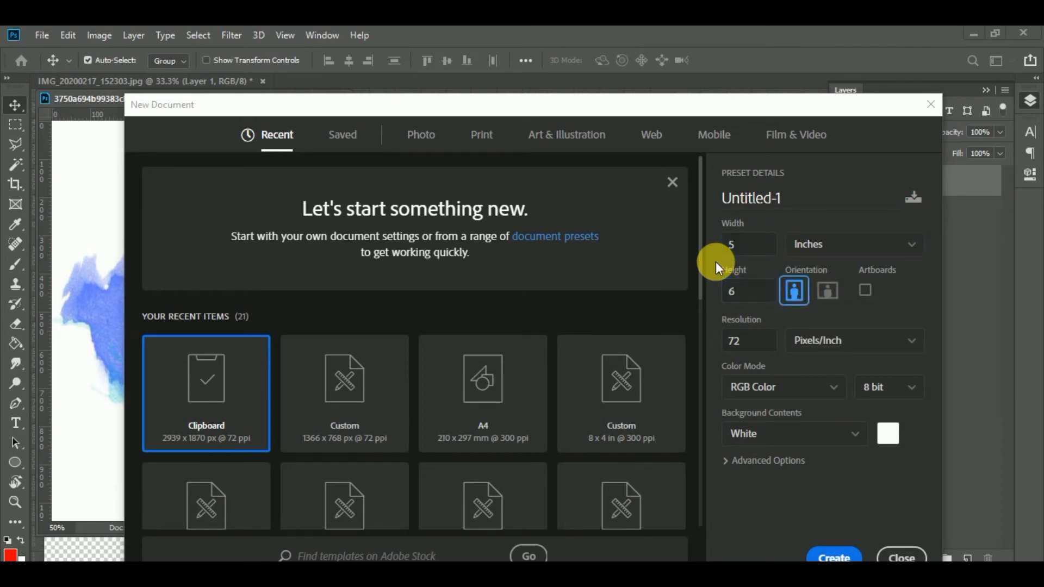
pyautogui.write('150')
pyautogui.press('Return')
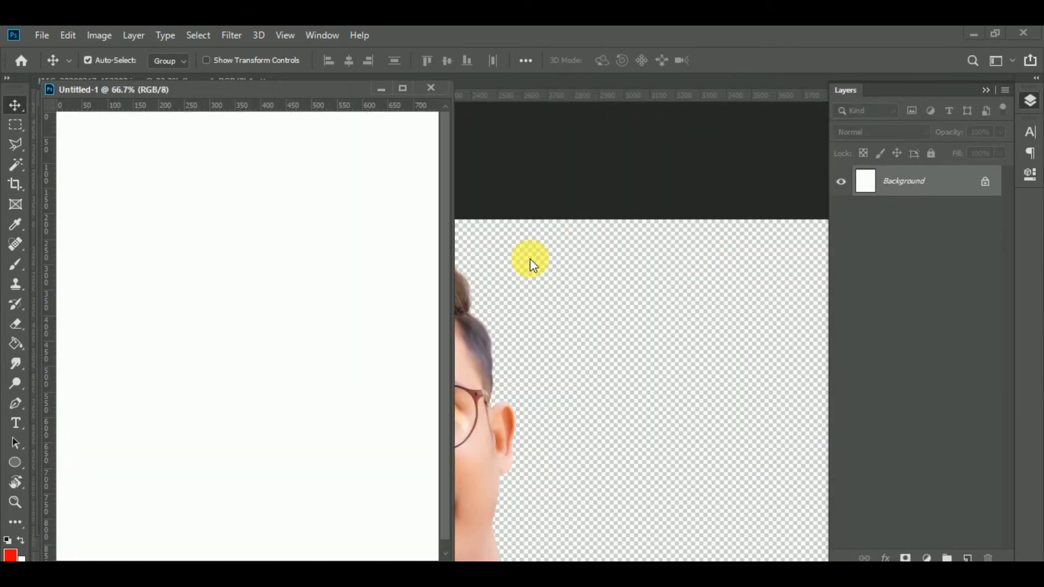
# Copy the watercolor image and the cut-out portrait into the new document, closing the watercolor file.
pyautogui.moveTo(333, 96); pyautogui.dragTo(617, 94)
pyautogui.moveTo(205, 327); pyautogui.dragTo(408, 289)
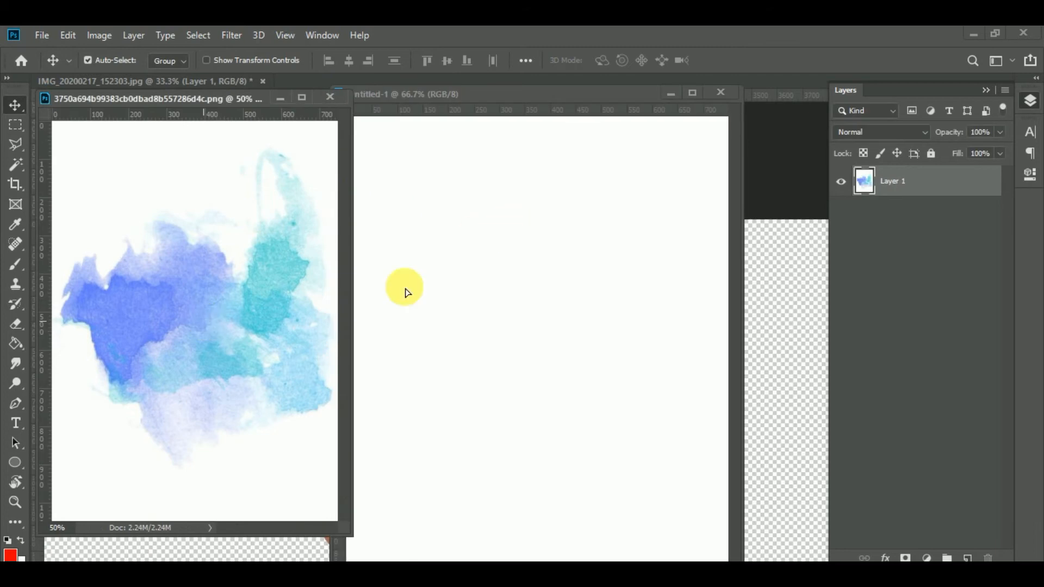
pyautogui.click(331, 97)
pyautogui.moveTo(270, 368); pyautogui.dragTo(516, 282)
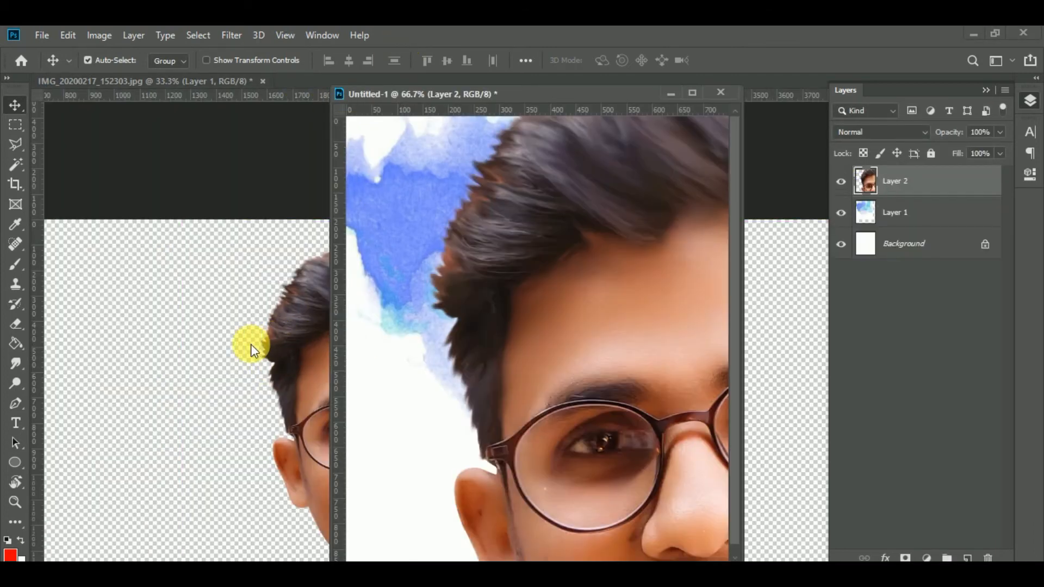
# Save the portrait document as IMG_20200217_152303.psd and close it.
pyautogui.click(250, 344)
pyautogui.hotkey('ctrl', 's')
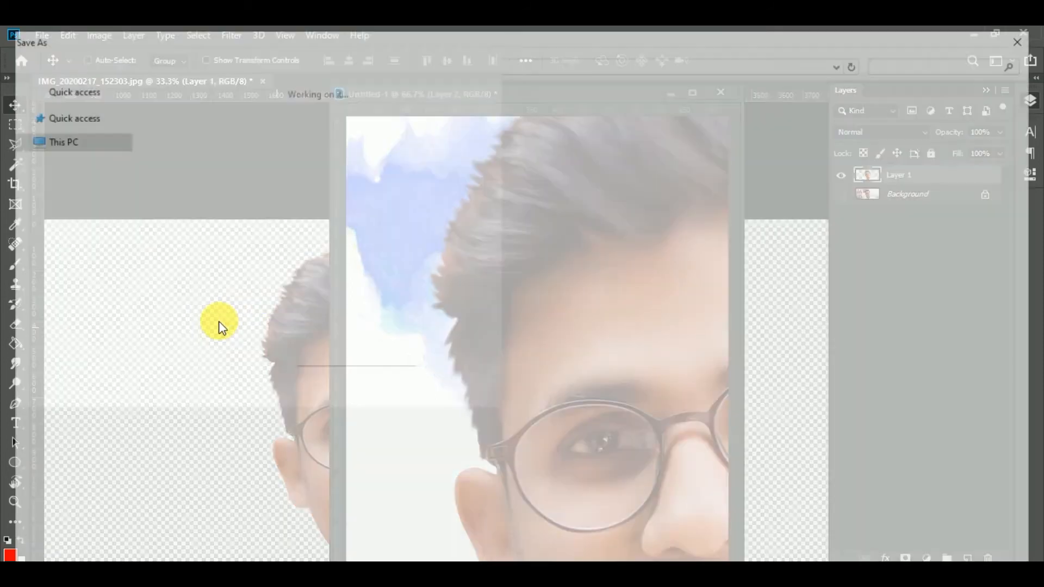
pyautogui.click(923, 556)
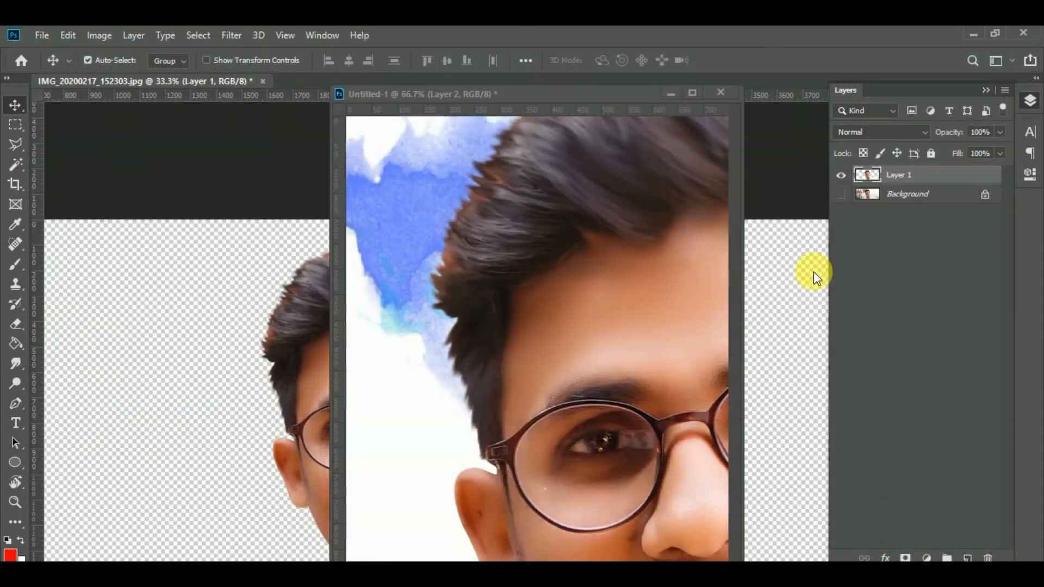
pyautogui.click(259, 81)
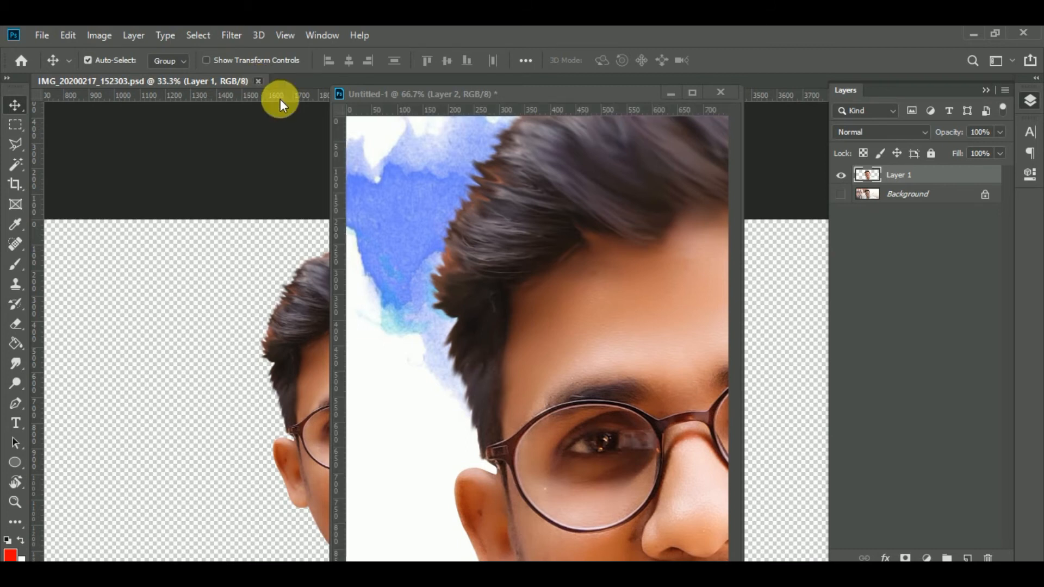
# Scale down the portrait layer to show head and shoulders within the canvas and rotate it slightly clockwise.
pyautogui.moveTo(601, 94); pyautogui.dragTo(583, 80)
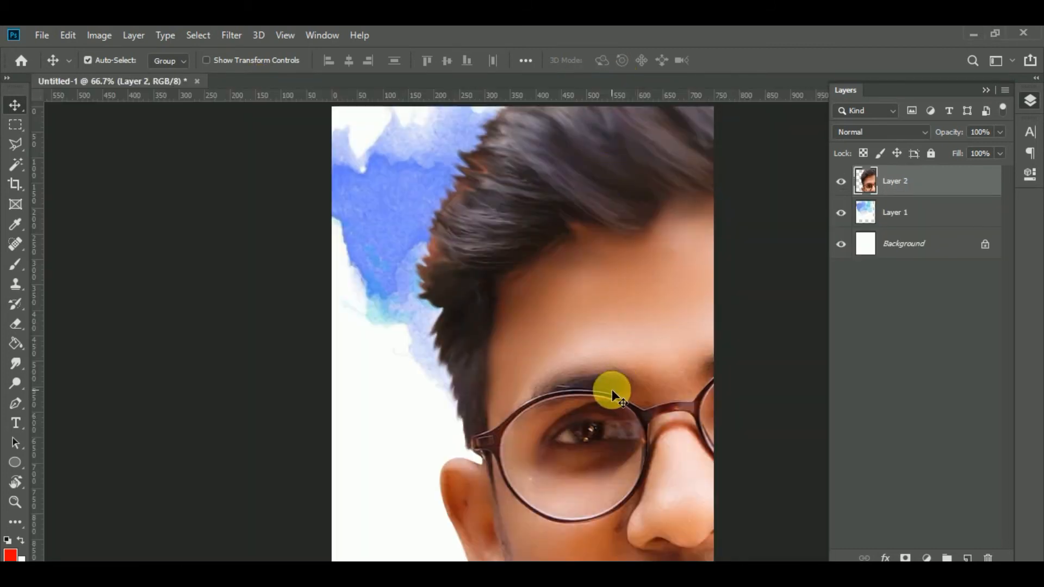
pyautogui.hotkey('ctrl', '-')
pyautogui.hotkey('ctrl', '-')
pyautogui.hotkey('ctrl', '-')
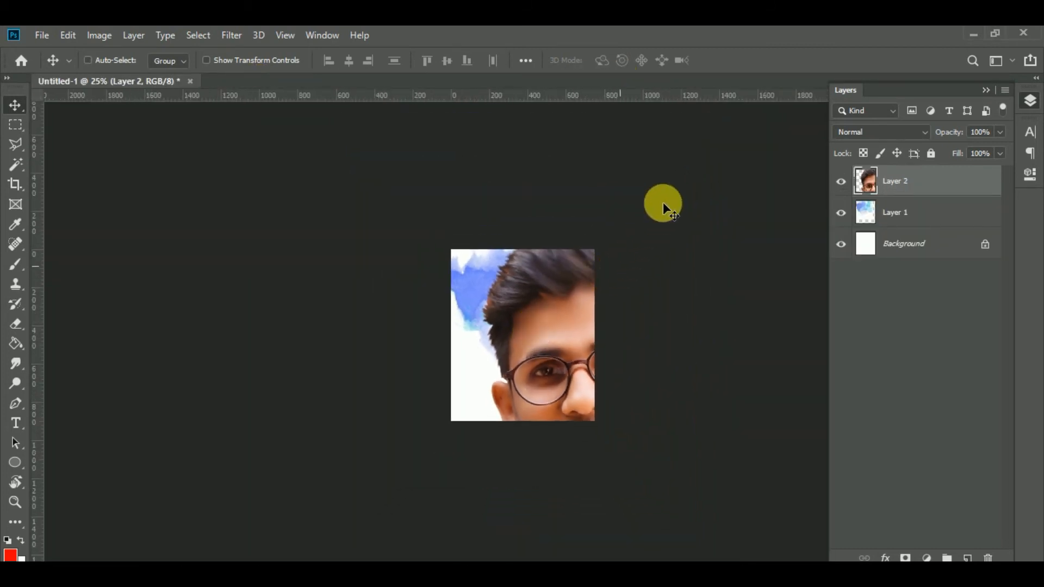
pyautogui.hotkey('ctrl', 't')
pyautogui.moveTo(423, 220); pyautogui.dragTo(524, 319)
pyautogui.moveTo(699, 334); pyautogui.dragTo(694, 359)
pyautogui.press('Return')
# Move the watercolor layer down behind the portrait, scale and rotate it clockwise, and reselect the portrait layer.
pyautogui.moveTo(563, 305); pyautogui.dragTo(564, 344)
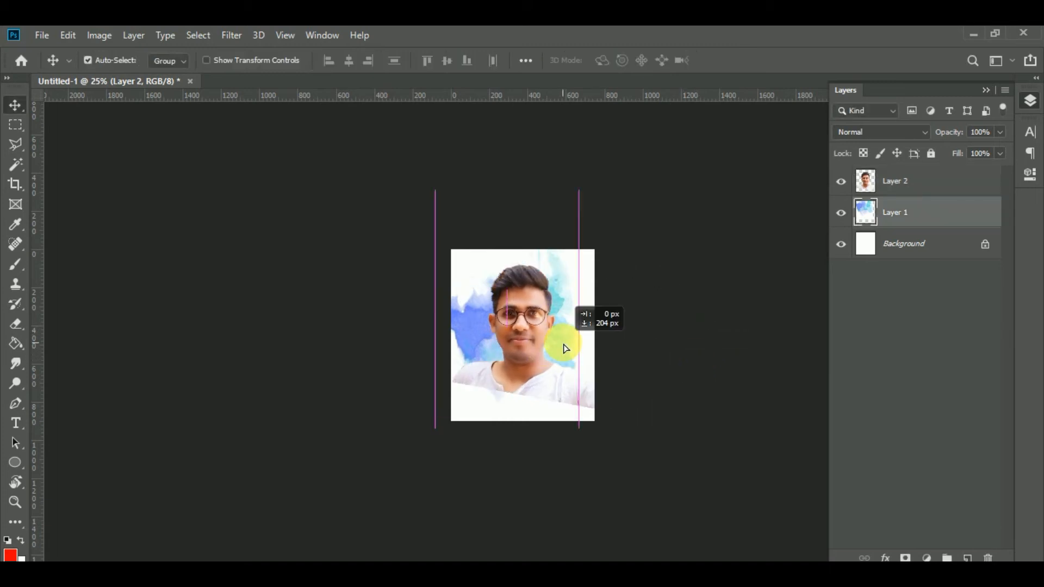
pyautogui.hotkey('ctrl', 't')
pyautogui.moveTo(593, 234); pyautogui.dragTo(579, 242)
pyautogui.moveTo(579, 327); pyautogui.dragTo(587, 394)
pyautogui.press('Return')
pyautogui.click(543, 381)
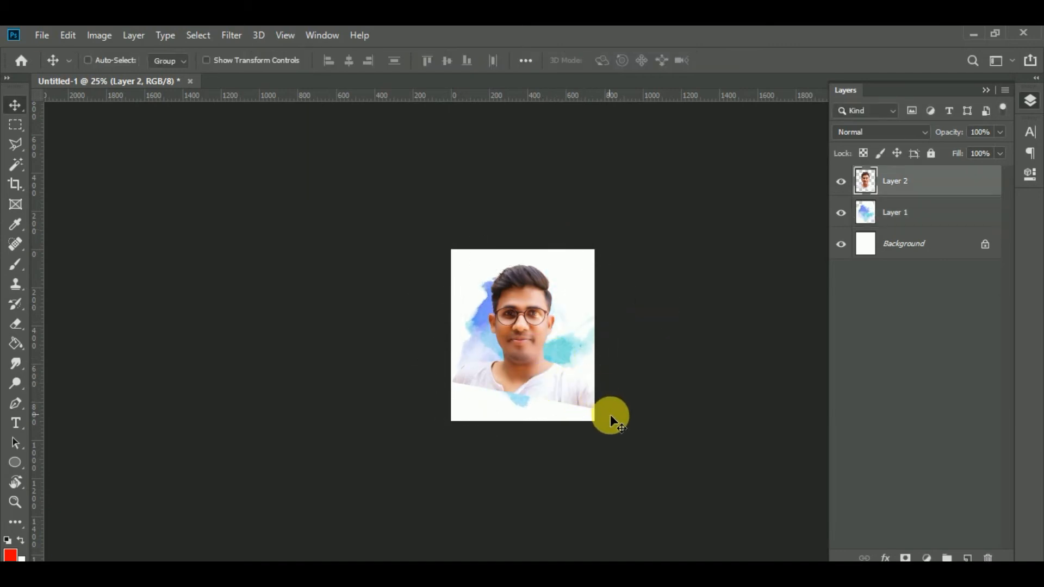
# Scale the portrait layer down slightly and move it down and right to keep it centred over the watercolor.
pyautogui.hotkey('ctrl', 't')
pyautogui.moveTo(653, 418); pyautogui.dragTo(627, 397)
pyautogui.moveTo(562, 369); pyautogui.dragTo(573, 378)
pyautogui.press('Return')
pyautogui.hotkey('ctrl', '+')
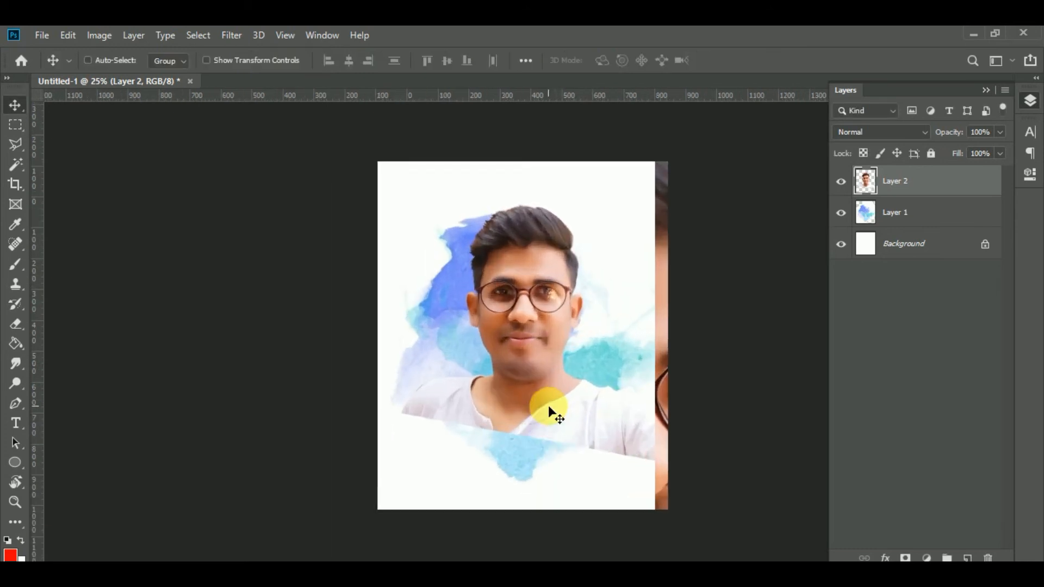
# Rotate the portrait slightly counterclockwise and move it up and slightly left over the watercolor.
pyautogui.hotkey('ctrl', '+')
pyautogui.hotkey('ctrl', '+')
pyautogui.hotkey('ctrl', '+')
pyautogui.hotkey('ctrl', 't')
pyautogui.moveTo(723, 552); pyautogui.dragTo(739, 548)
pyautogui.press('Return')
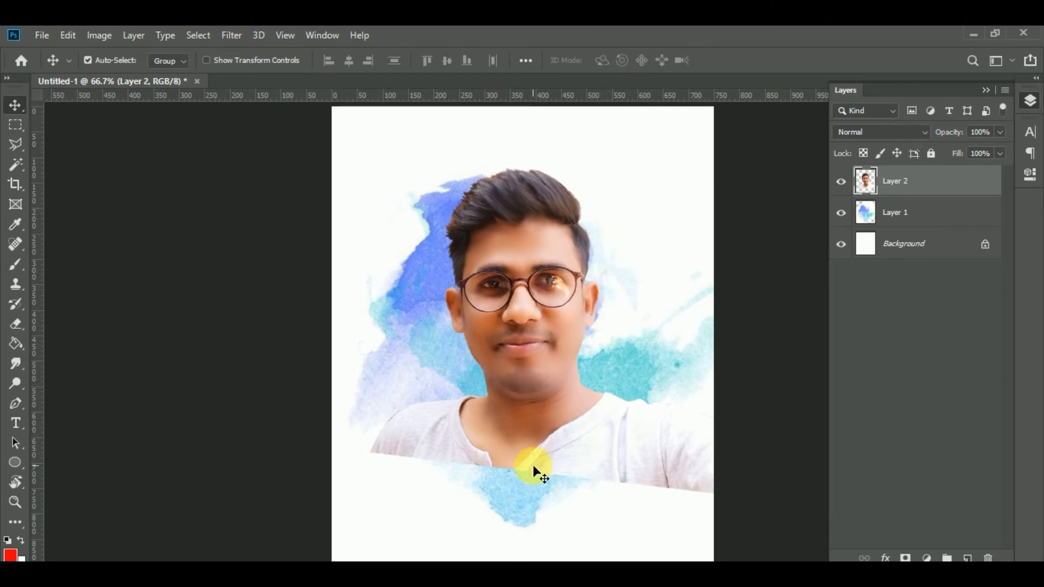
pyautogui.moveTo(534, 430); pyautogui.dragTo(525, 414)
# Scale the portrait to 85.85% and position its head and shoulders over the blue watercolor area.
pyautogui.hotkey('ctrl', 't')
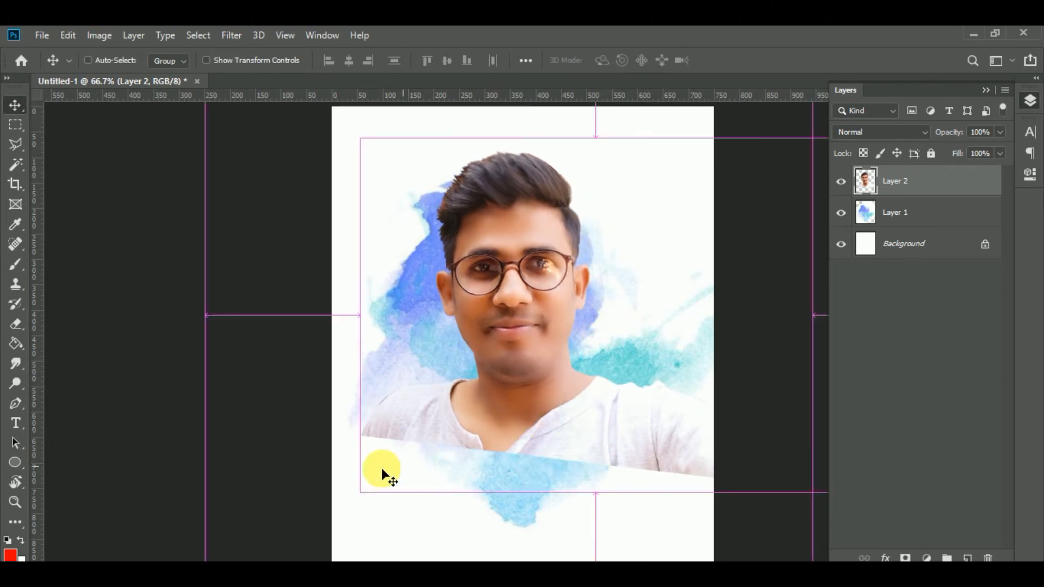
pyautogui.moveTo(362, 136); pyautogui.dragTo(428, 186)
pyautogui.moveTo(564, 313); pyautogui.dragTo(500, 270)
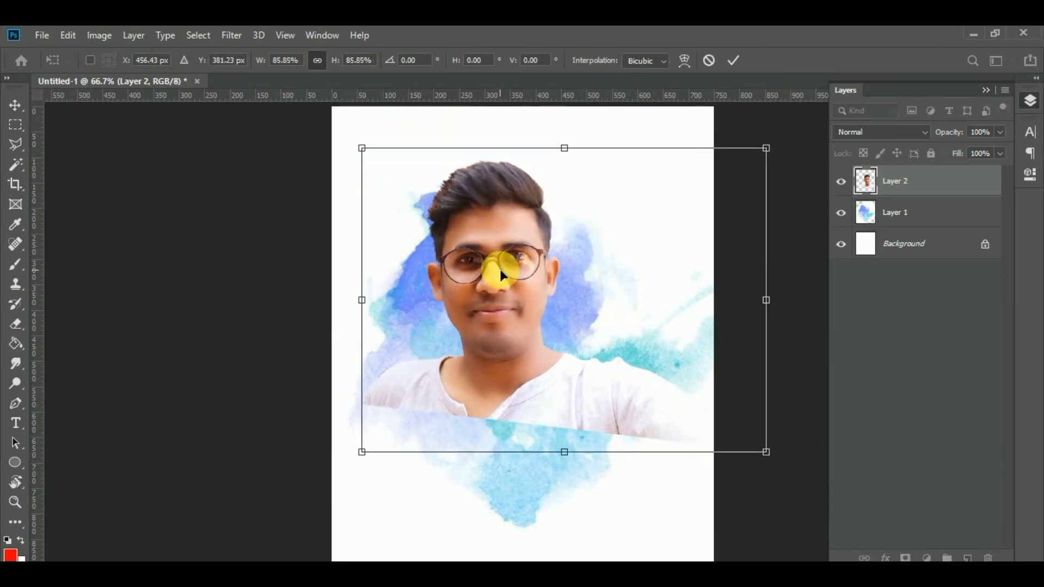
pyautogui.press('Return')
pyautogui.click(552, 338)
pyautogui.moveTo(562, 381); pyautogui.dragTo(571, 388)
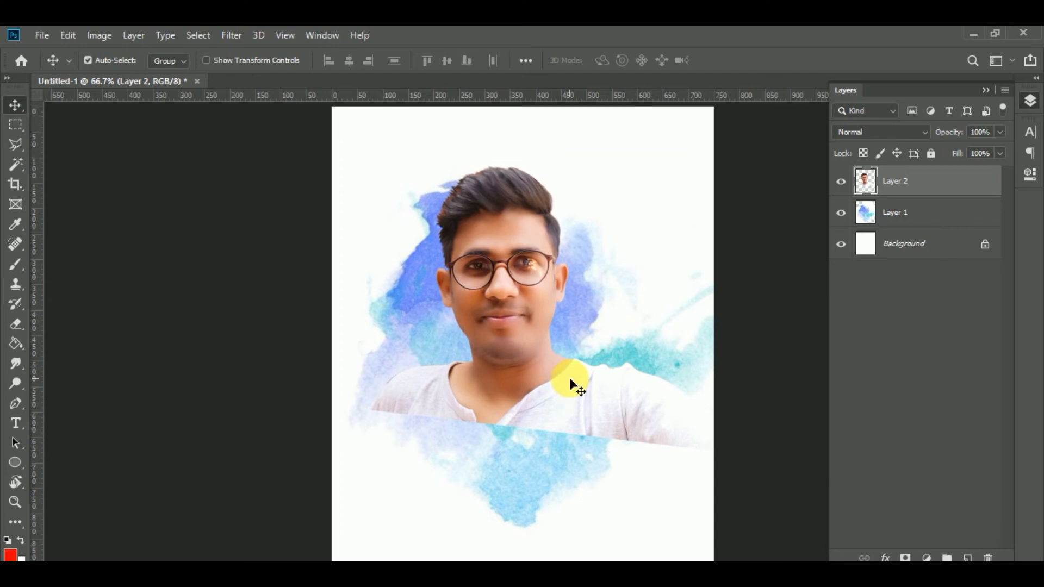
# Move the watercolor layer up behind the portrait, then scale the portrait down slightly and reposition it.
pyautogui.moveTo(548, 443); pyautogui.dragTo(533, 440)
pyautogui.moveTo(525, 391)
pyautogui.mouseDown()
pyautogui.moveTo(529, 405)
pyautogui.moveTo(532, 393)
pyautogui.mouseUp()
pyautogui.hotkey('ctrl', 't')
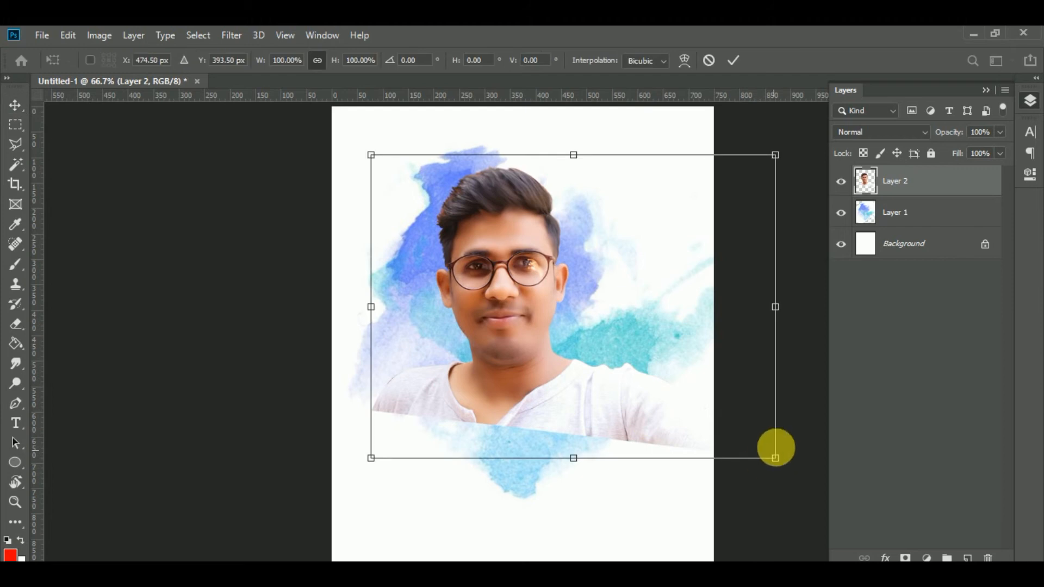
pyautogui.moveTo(776, 457); pyautogui.dragTo(758, 451)
pyautogui.press('Return')
pyautogui.moveTo(595, 403)
pyautogui.mouseDown()
pyautogui.moveTo(608, 387)
pyautogui.moveTo(587, 412)
pyautogui.mouseUp()
# Temporarily hide the watercolor layer to move the portrait up and unlock the white Background layer.
pyautogui.click(876, 220)
pyautogui.click(842, 213)
pyautogui.moveTo(520, 379); pyautogui.dragTo(512, 355)
pyautogui.click(985, 244)
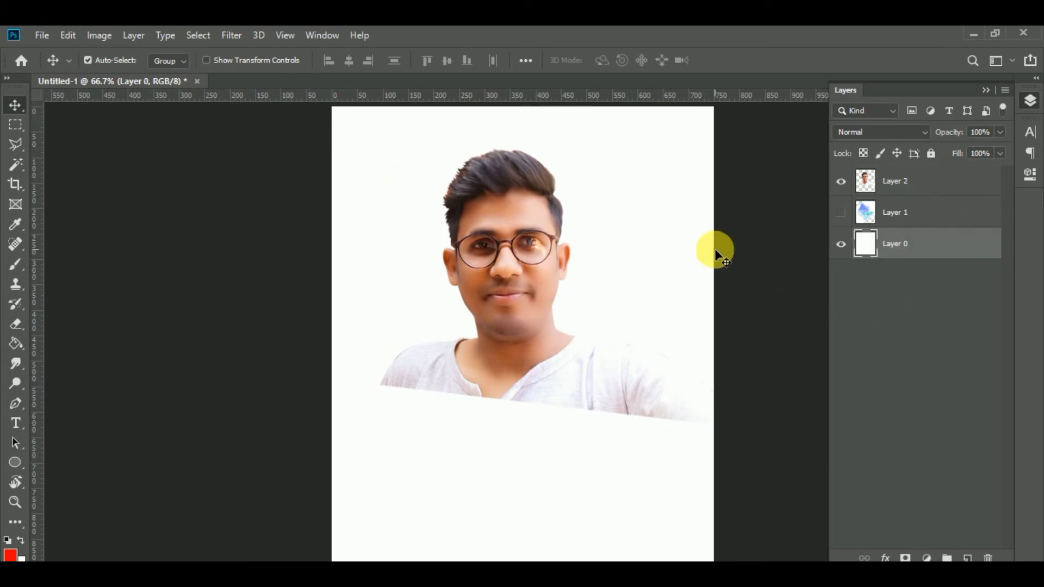
pyautogui.click(841, 213)
# Scale the watercolor layer to 185.36% and centre it so that it covers the whole canvas.
pyautogui.click(643, 328)
pyautogui.hotkey('ctrl', '-')
pyautogui.hotkey('ctrl', '-')
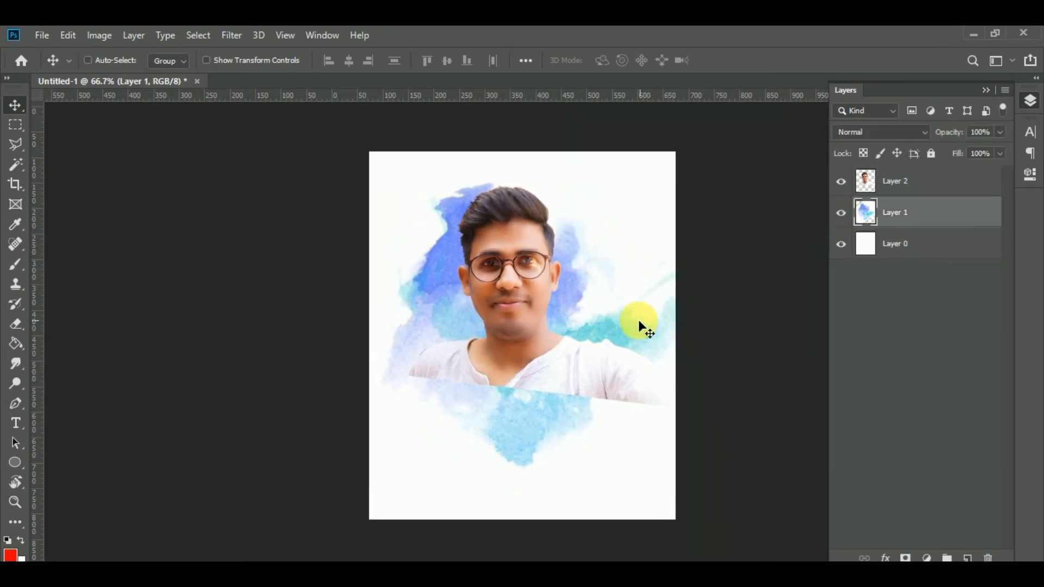
pyautogui.hotkey('ctrl', 't')
pyautogui.moveTo(669, 177); pyautogui.dragTo(810, 71)
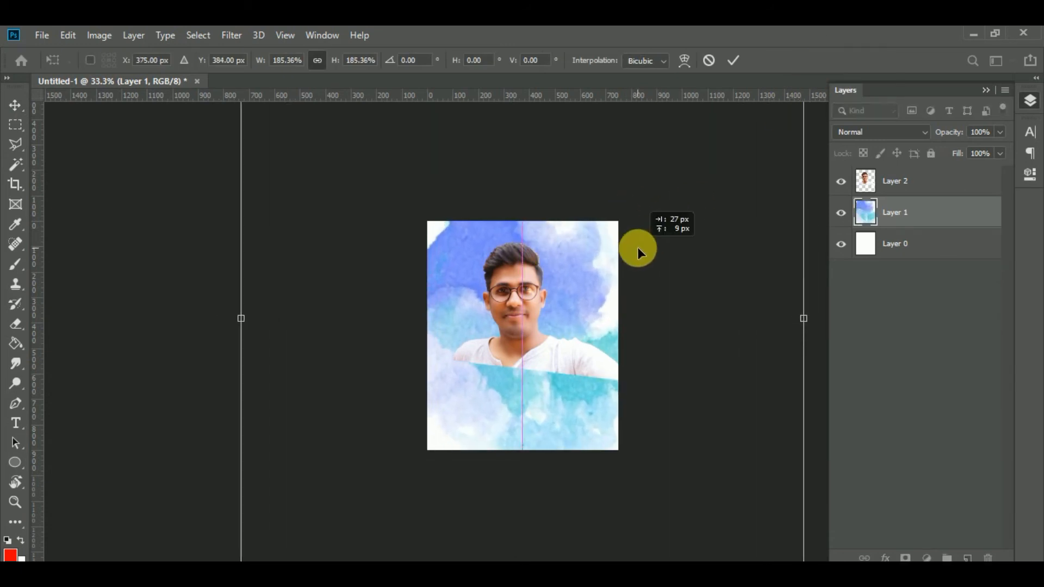
pyautogui.press('Return')
# Preview the Texturizer, Grain, Craquelure, Patchwork, Stained Glass and Mosaic Tiles texture filters on the watercolor layer.
pyautogui.click(321, 36)
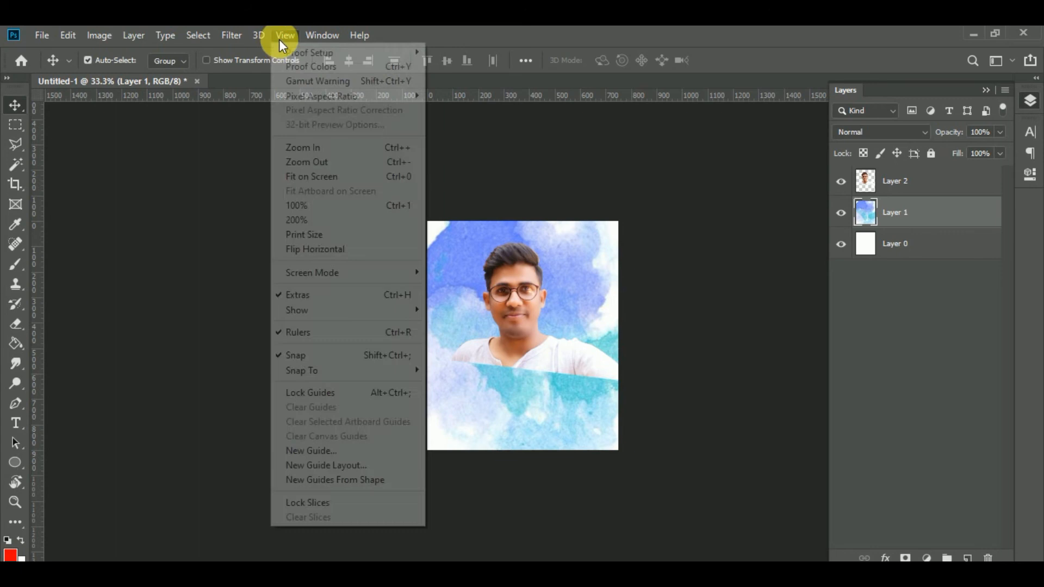
pyautogui.moveTo(234, 35)
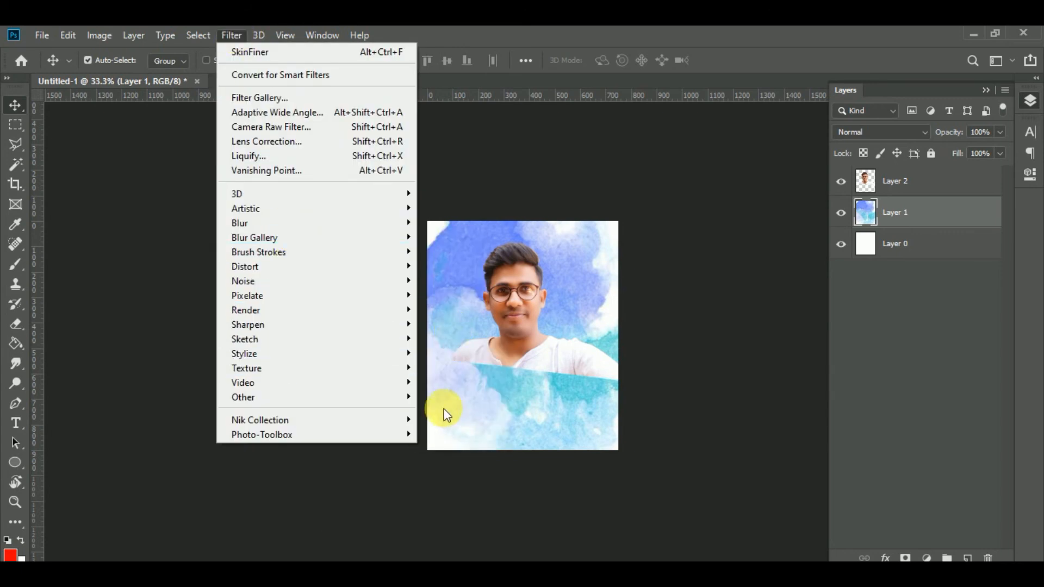
pyautogui.moveTo(353, 367)
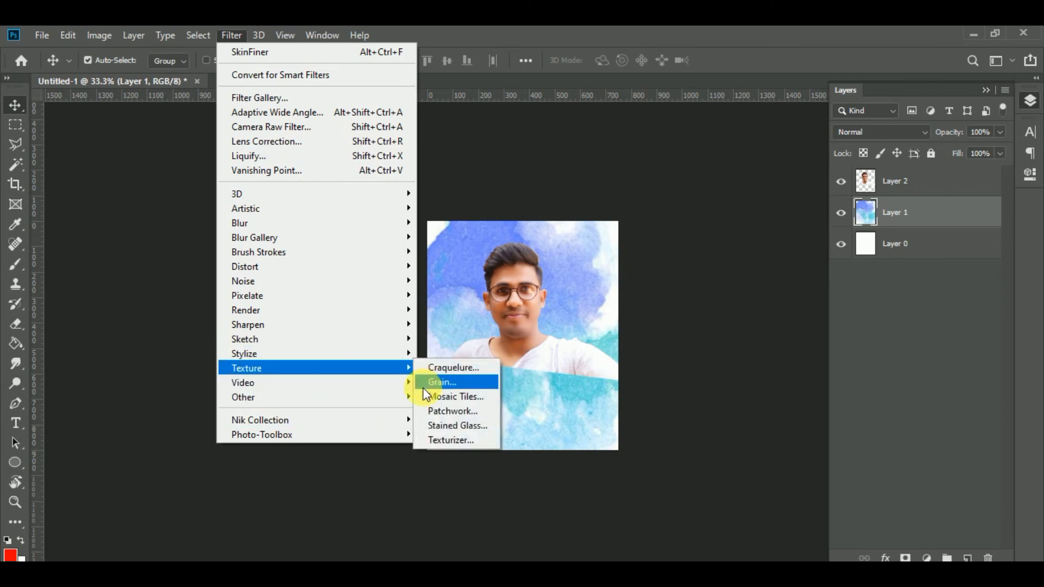
pyautogui.click(445, 438)
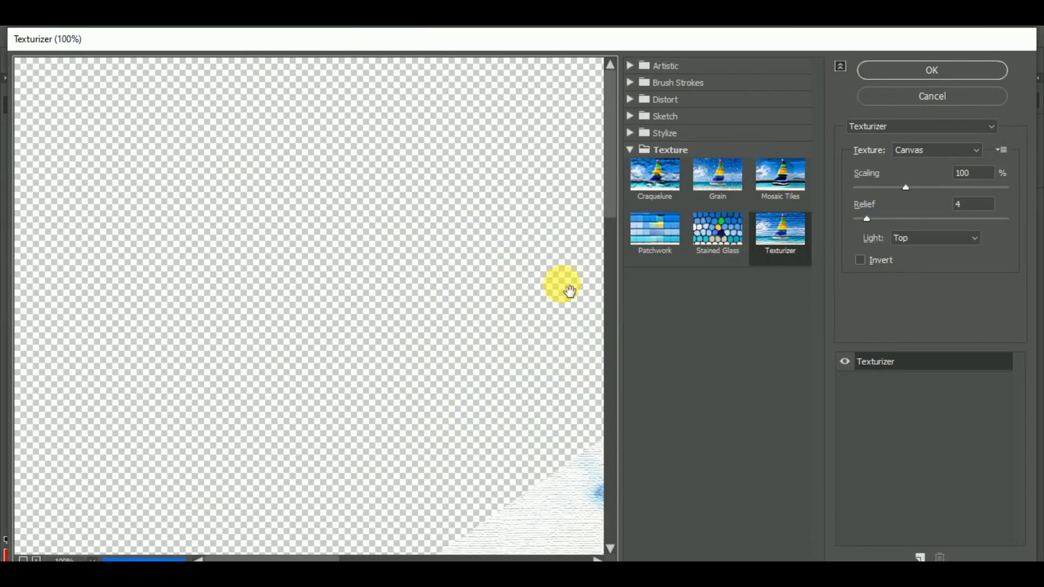
pyautogui.click(708, 181)
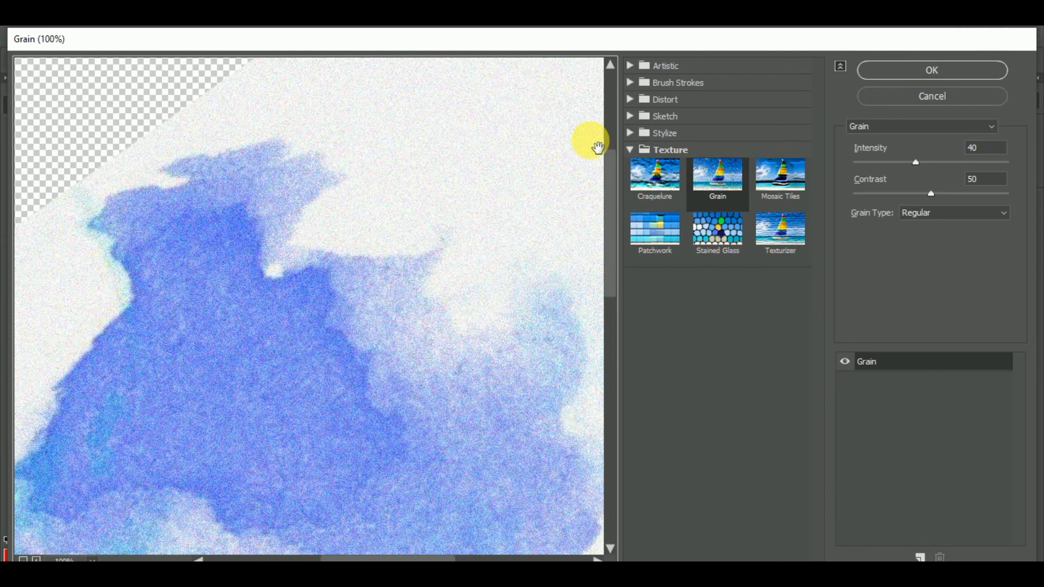
pyautogui.click(651, 185)
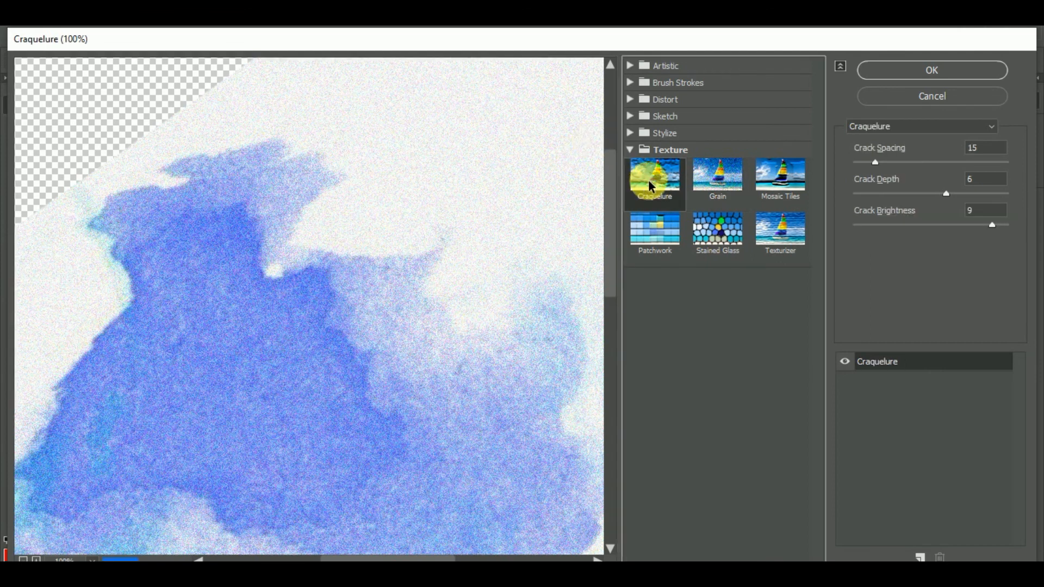
pyautogui.click(788, 225)
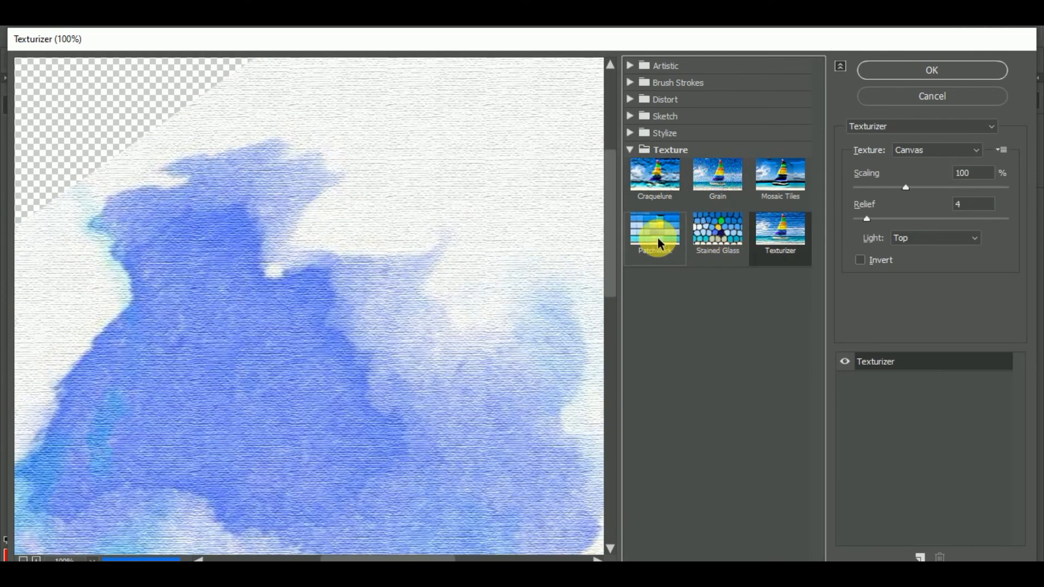
pyautogui.click(659, 243)
pyautogui.click(707, 227)
pyautogui.click(799, 182)
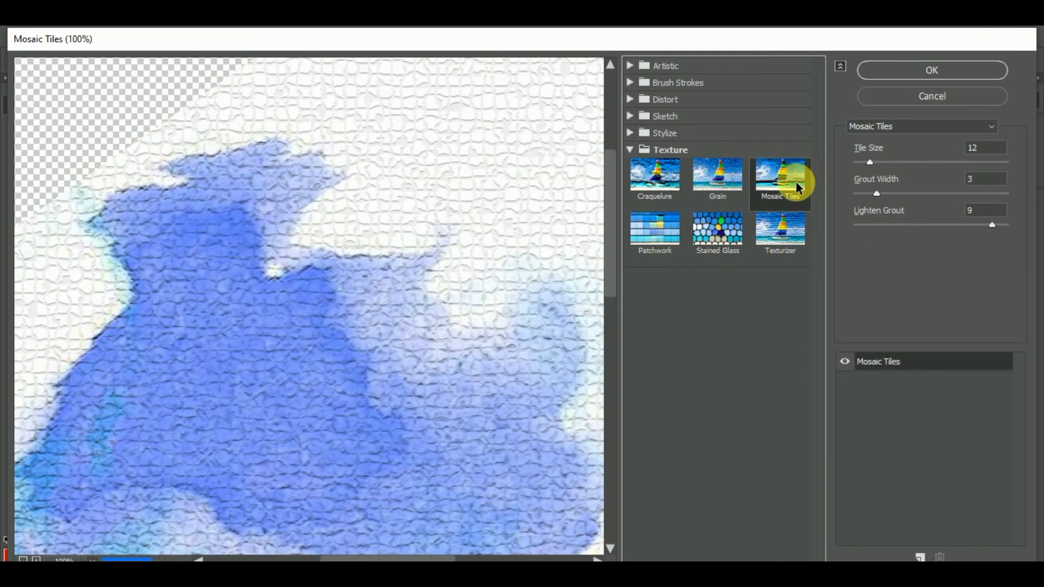
pyautogui.click(769, 233)
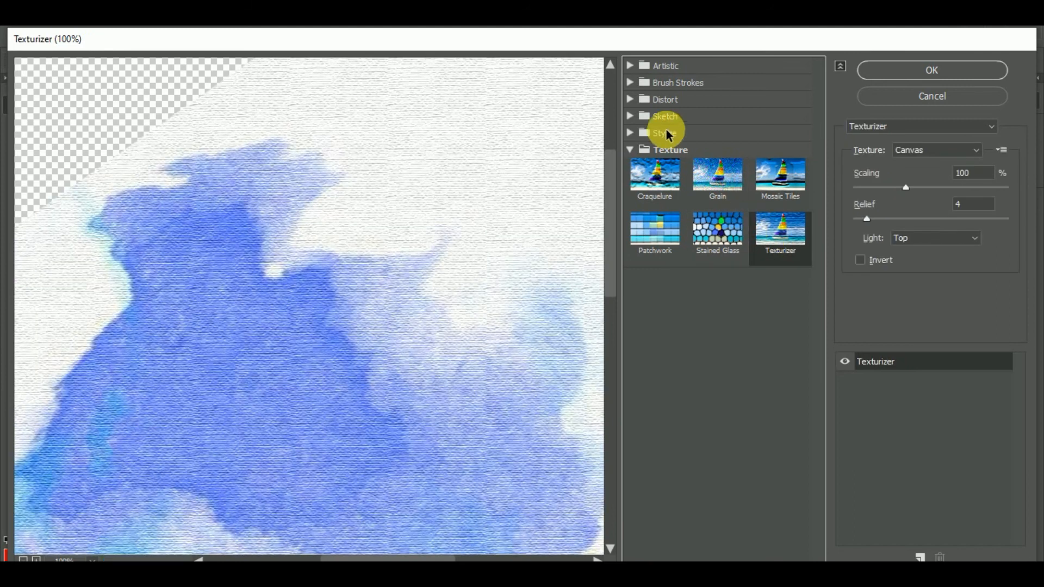
# Apply the Ocean Ripple distort filter to the watercolor layer with ripple size 9 and ripple magnitude 9.
pyautogui.click(667, 99)
pyautogui.click(779, 132)
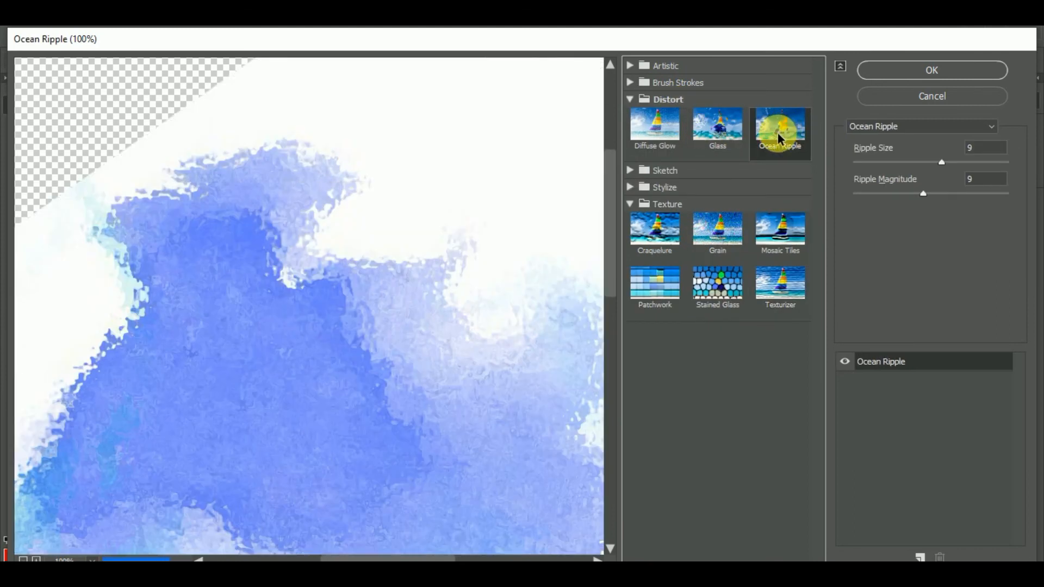
pyautogui.click(979, 71)
# Duplicate the portrait layer and flip the copy upside down as a vertical mirror image.
pyautogui.moveTo(535, 344); pyautogui.dragTo(532, 383)
pyautogui.hotkey('ctrl', 't')
pyautogui.moveTo(678, 345); pyautogui.dragTo(485, 374)
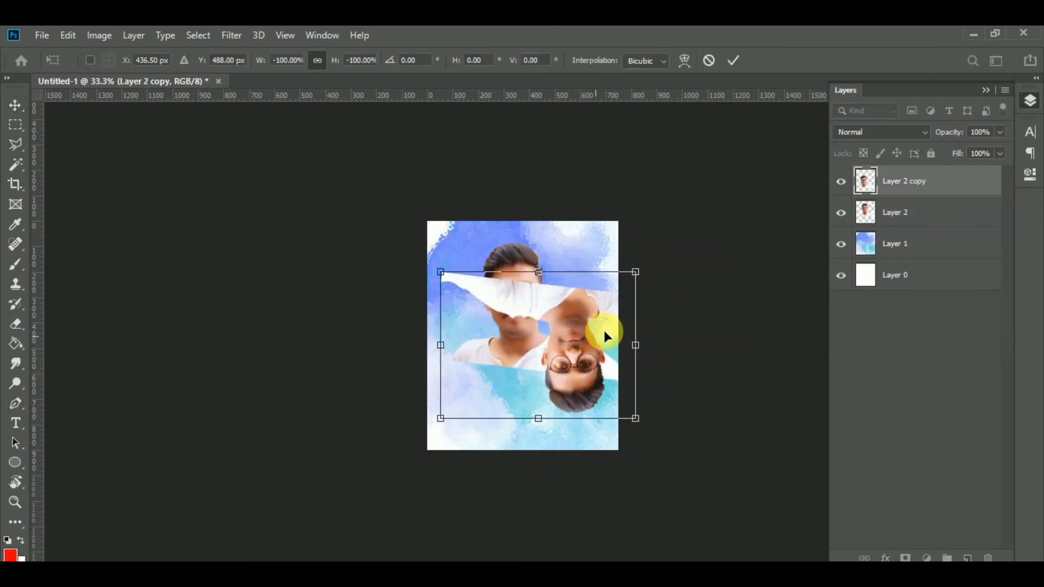
pyautogui.rightClick(606, 337)
pyautogui.click(660, 516)
# Rotate the mirrored copy to -167.44° and place it below the portrait so the shirts' cut edges meet.
pyautogui.moveTo(589, 339); pyautogui.dragTo(593, 405)
pyautogui.moveTo(679, 349); pyautogui.dragTo(648, 422)
pyautogui.moveTo(588, 397); pyautogui.dragTo(545, 436)
pyautogui.moveTo(659, 440); pyautogui.dragTo(629, 397)
pyautogui.moveTo(569, 409); pyautogui.dragTo(672, 387)
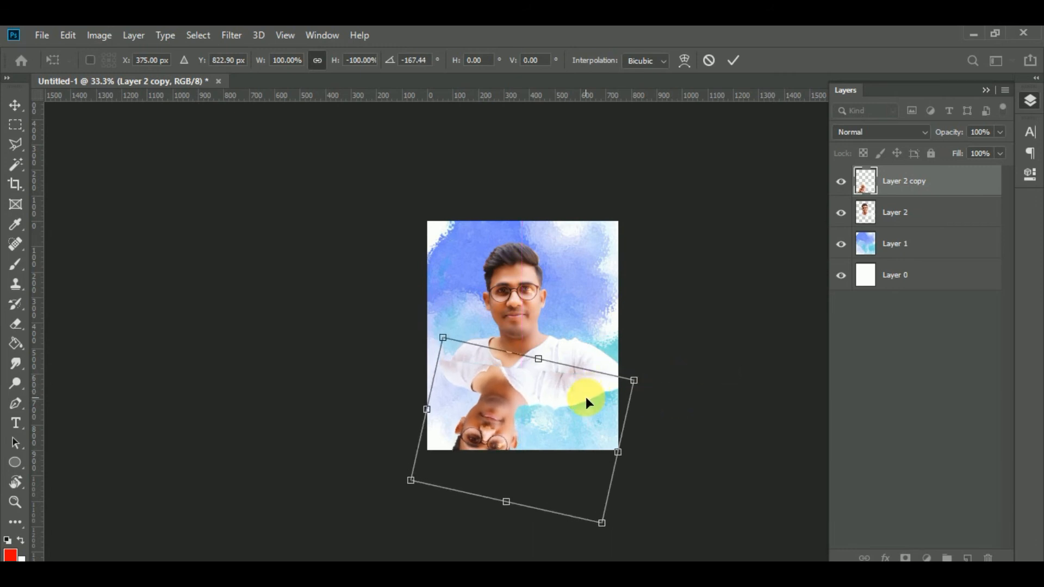
pyautogui.moveTo(570, 390); pyautogui.dragTo(575, 391)
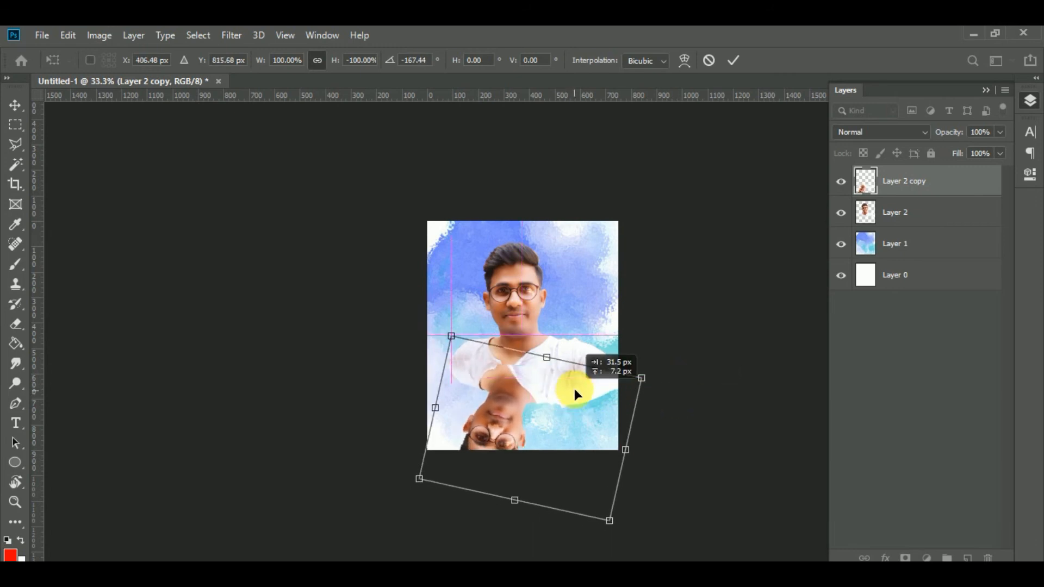
pyautogui.press('Return')
# Fine-tune the mirrored copy's rotation and position so its shirt edge closes the gap along the portrait's cut edge.
pyautogui.hotkey('ctrl', '+')
pyautogui.hotkey('ctrl', '+')
pyautogui.hotkey('ctrl', '+')
pyautogui.moveTo(530, 444)
pyautogui.mouseDown()
pyautogui.moveTo(537, 458)
pyautogui.moveTo(535, 446)
pyautogui.mouseUp()
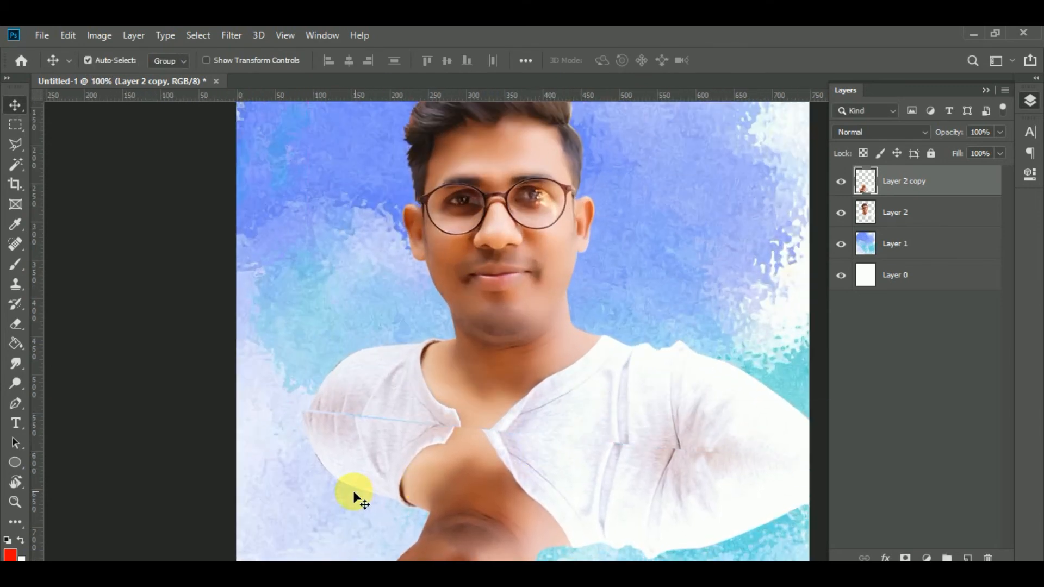
pyautogui.hotkey('ctrl', 't')
pyautogui.press('Escape')
pyautogui.hotkey('ctrl', 't')
pyautogui.moveTo(249, 409); pyautogui.dragTo(252, 396)
pyautogui.press('Return')
pyautogui.moveTo(513, 441); pyautogui.dragTo(524, 420)
# Scale down the portrait and its mirrored copy together and move both up to fit within the canvas.
pyautogui.keyDown('shift'); pyautogui.click(591, 393); pyautogui.keyUp('shift')
pyautogui.hotkey('ctrl', 't')
pyautogui.hotkey('ctrl', '-')
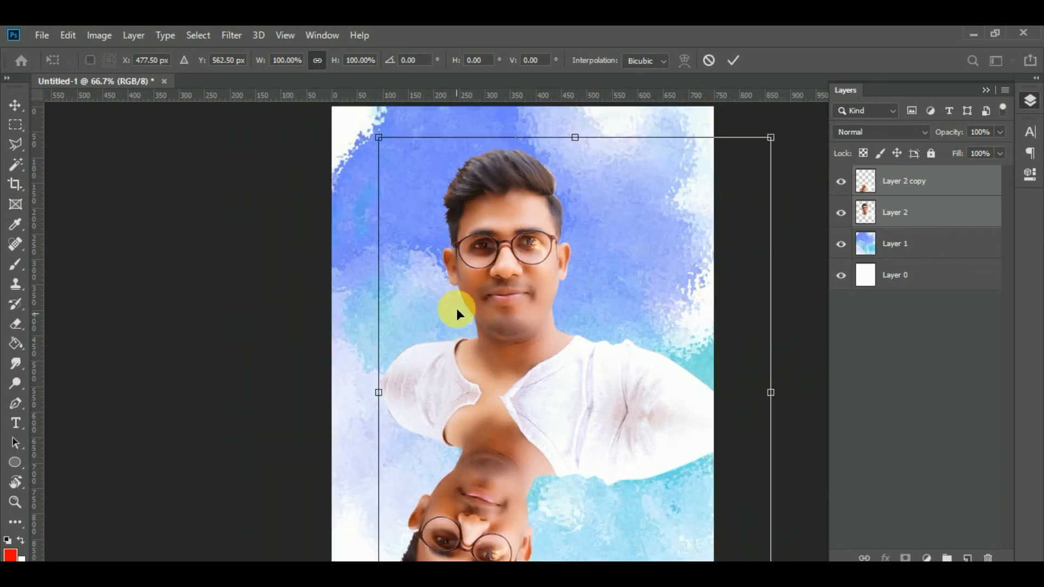
pyautogui.moveTo(379, 151); pyautogui.dragTo(477, 279)
pyautogui.moveTo(694, 158); pyautogui.dragTo(731, 106)
pyautogui.moveTo(557, 300); pyautogui.dragTo(548, 302)
pyautogui.press('Return')
# Scale the watercolor layer down to 55.18% and position it behind the two portraits.
pyautogui.click(630, 517)
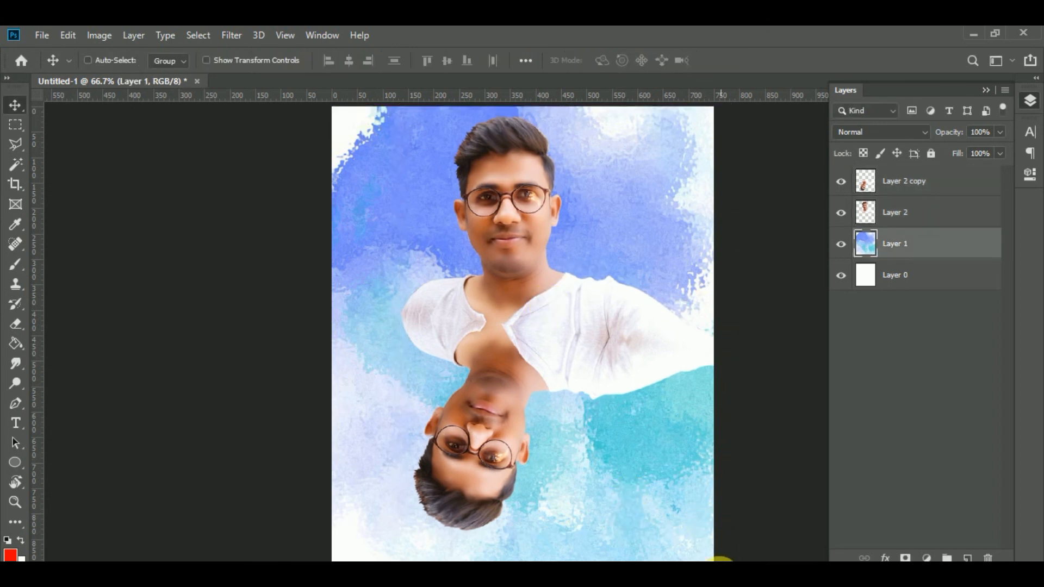
pyautogui.hotkey('ctrl', 't')
pyautogui.hotkey('ctrl', '-')
pyautogui.hotkey('ctrl', '-')
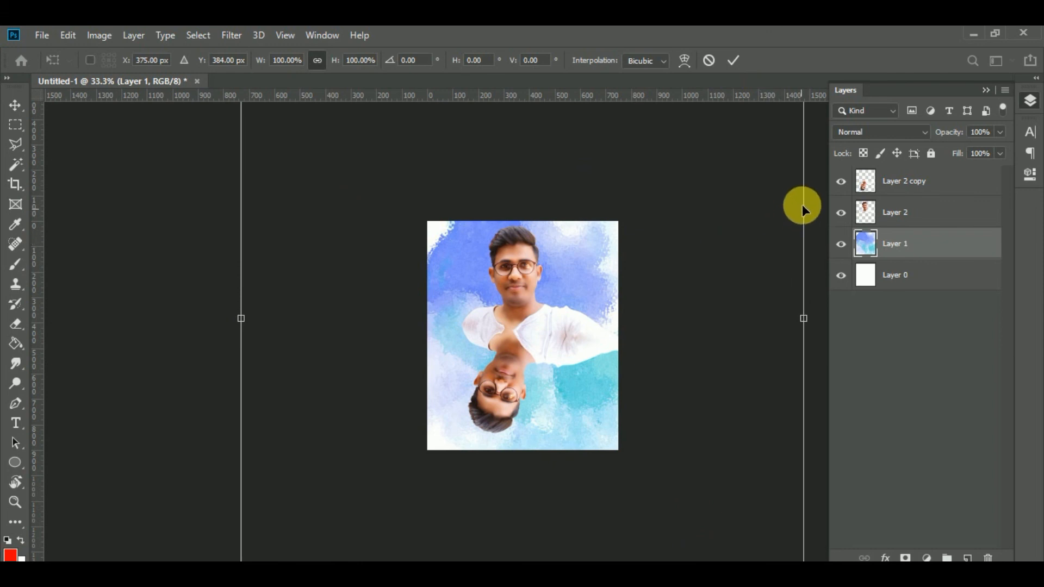
pyautogui.moveTo(801, 205); pyautogui.dragTo(758, 280)
pyautogui.moveTo(760, 132); pyautogui.dragTo(616, 260)
pyautogui.press('Return')
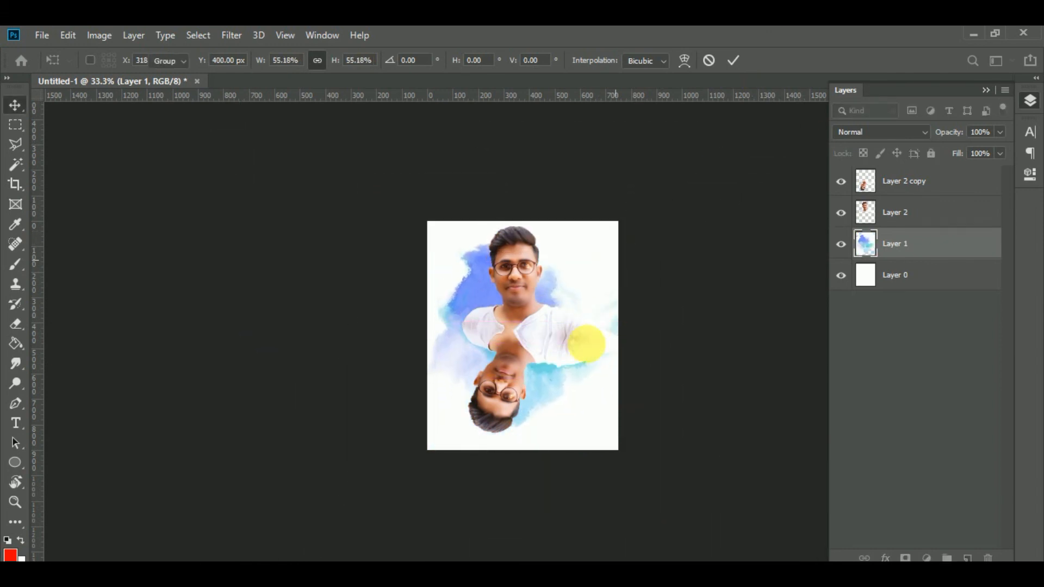
# Select both portrait layers and move them together about 17 px left and 40 px down.
pyautogui.click(586, 343)
pyautogui.hotkey('ctrl', '+')
pyautogui.hotkey('ctrl', '+')
pyautogui.click(563, 326)
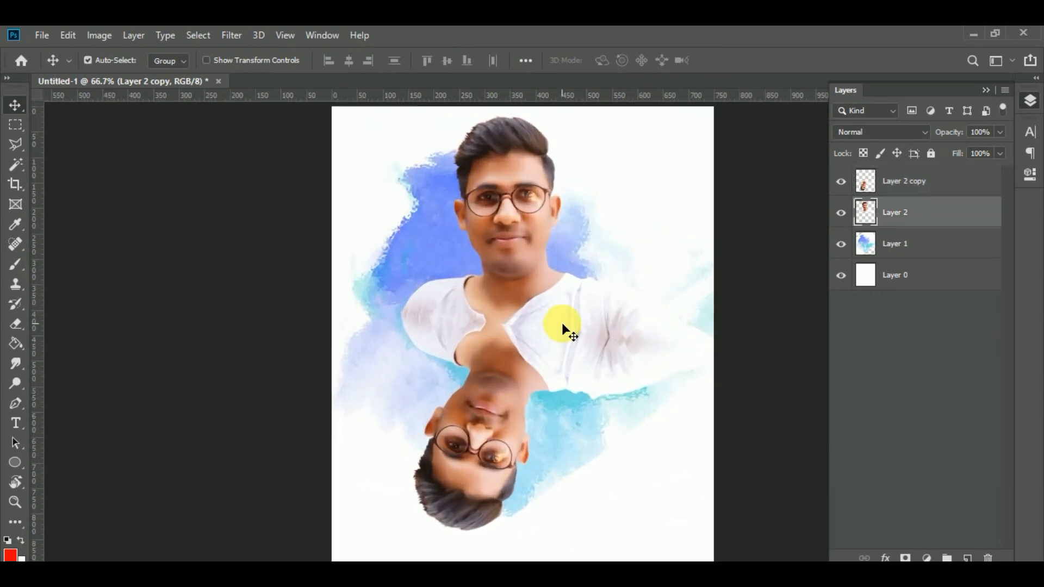
pyautogui.keyDown('shift'); pyautogui.click(545, 357); pyautogui.keyUp('shift')
pyautogui.moveTo(545, 357); pyautogui.dragTo(539, 368)
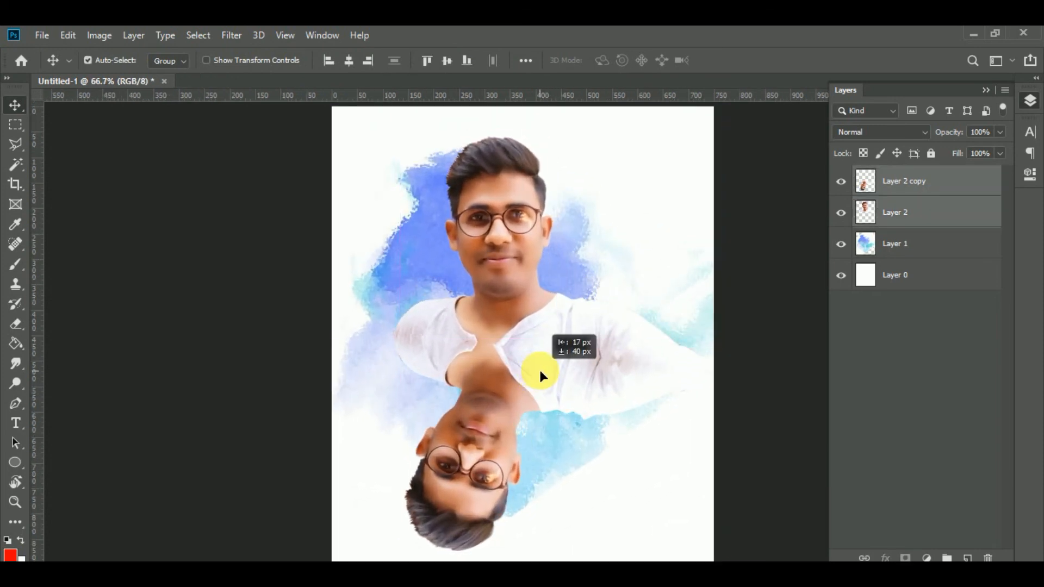
# Set both portrait layers to 55% opacity, then raise only the upright portrait, Layer 2, to 99%.
pyautogui.press('5')
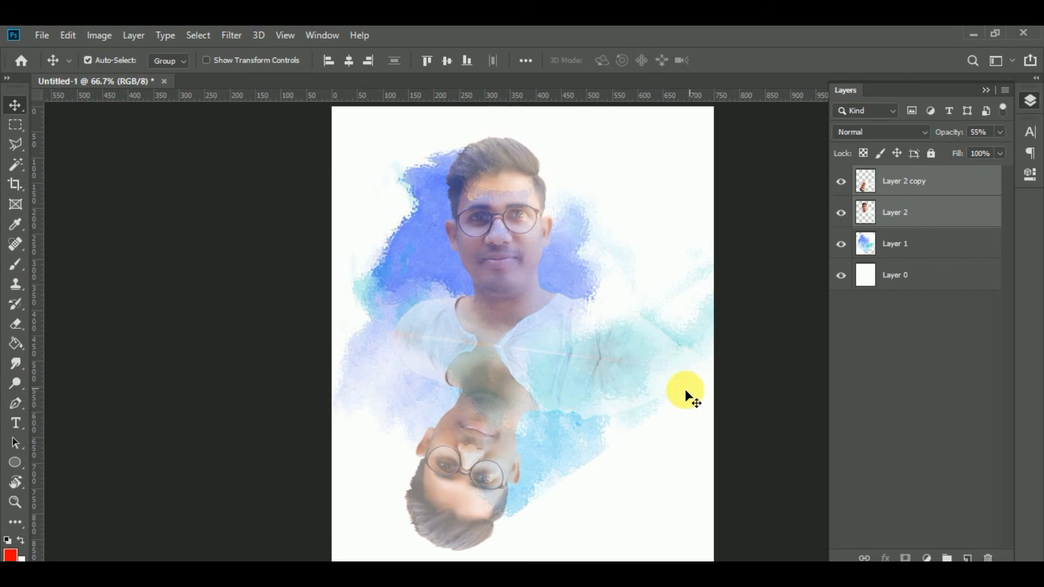
pyautogui.click(681, 396)
pyautogui.click(955, 193)
pyautogui.click(943, 227)
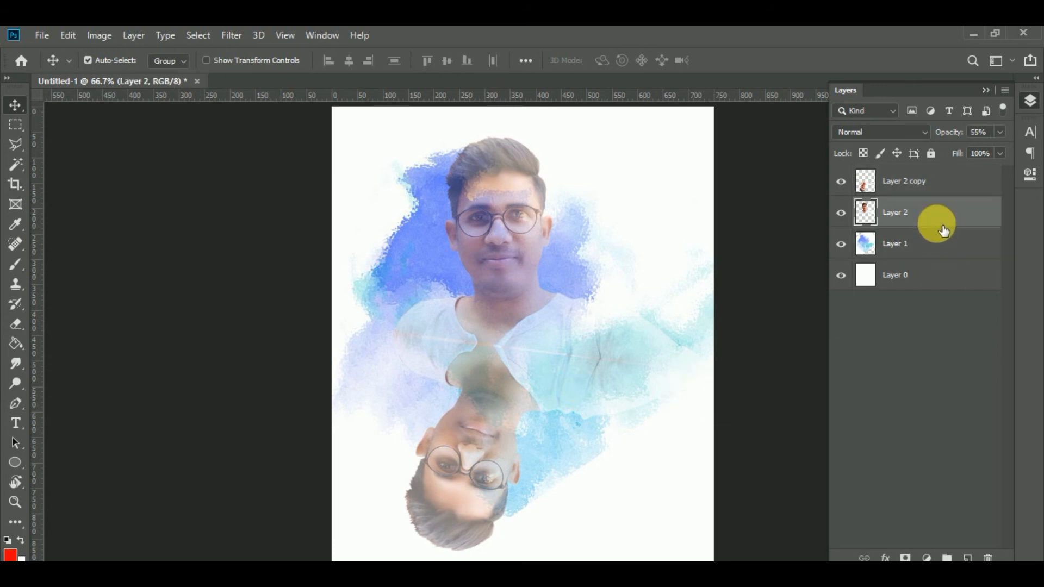
pyautogui.press('9')
pyautogui.press('9')
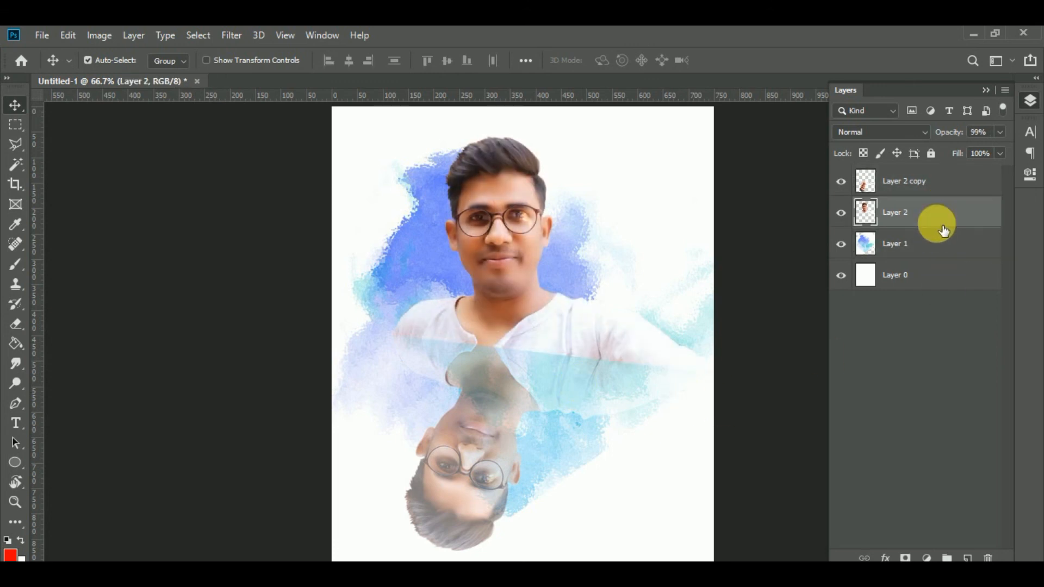
# Try to erase the mirrored head from Layer 2 copy with a soft 146 px eraser.
pyautogui.click(475, 509)
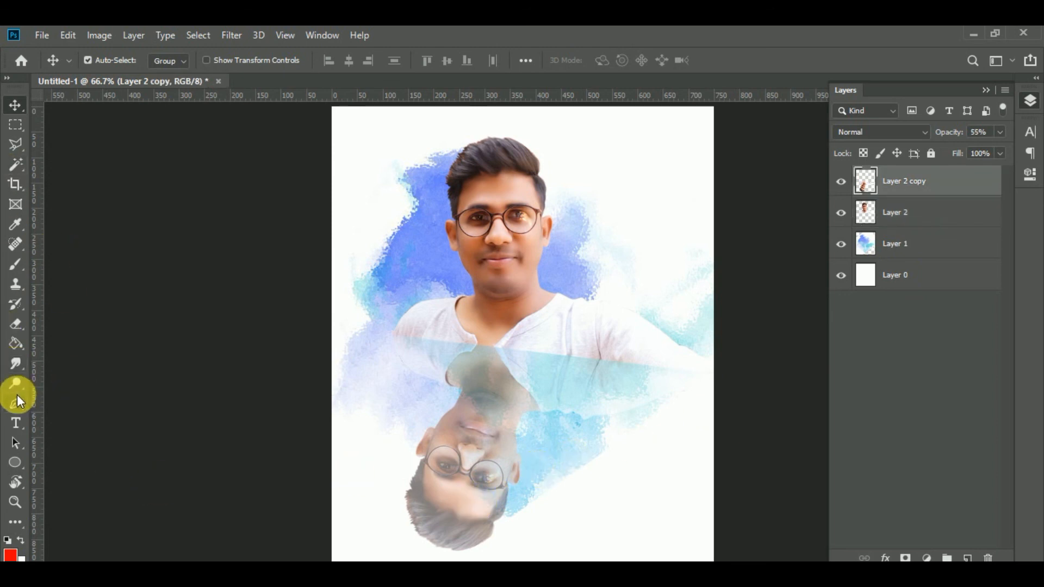
pyautogui.click(12, 319)
pyautogui.moveTo(547, 491)
pyautogui.mouseDown()
pyautogui.moveTo(338, 559)
pyautogui.moveTo(451, 479)
pyautogui.mouseUp()
pyautogui.moveTo(291, 489); pyautogui.dragTo(673, 476)
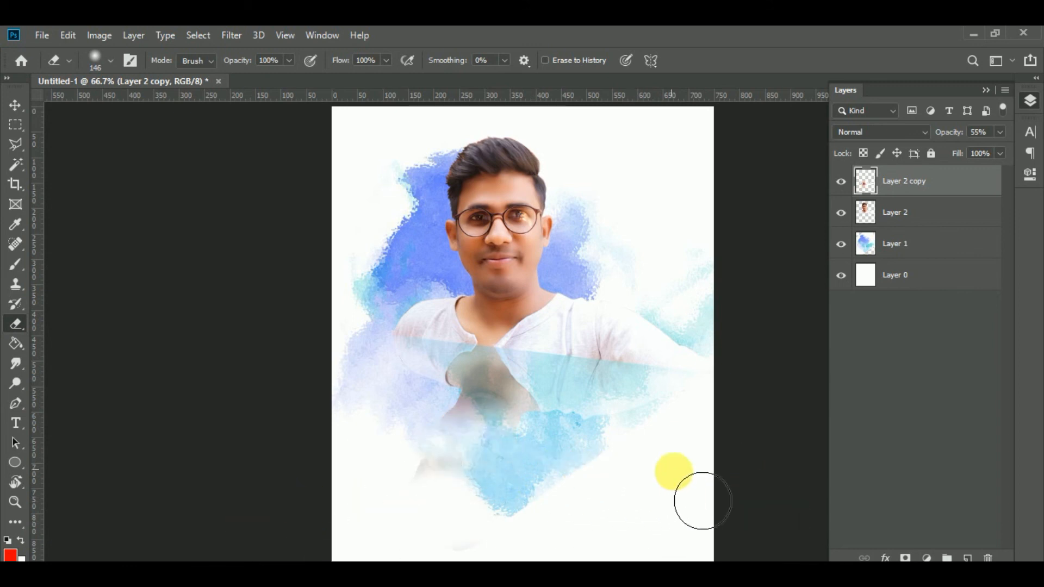
# Undo the eraser strokes on the mirrored copy.
pyautogui.hotkey('ctrl', 'z')
pyautogui.hotkey('ctrl', 'z')
pyautogui.hotkey('ctrl', 'z')
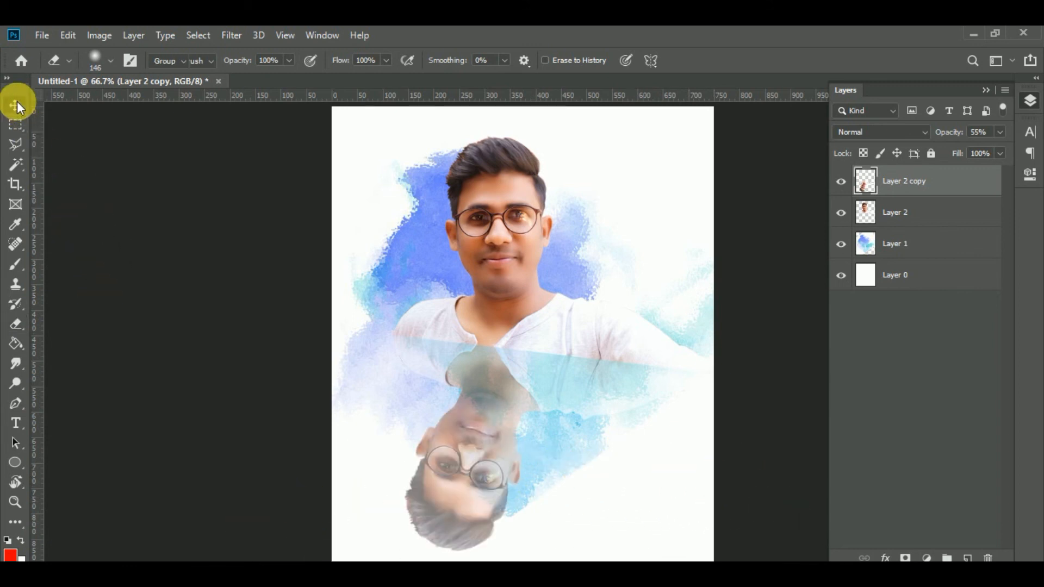
# Set the opacity of the mirrored portrait, Layer 2 copy, to 64%.
pyautogui.click(15, 104)
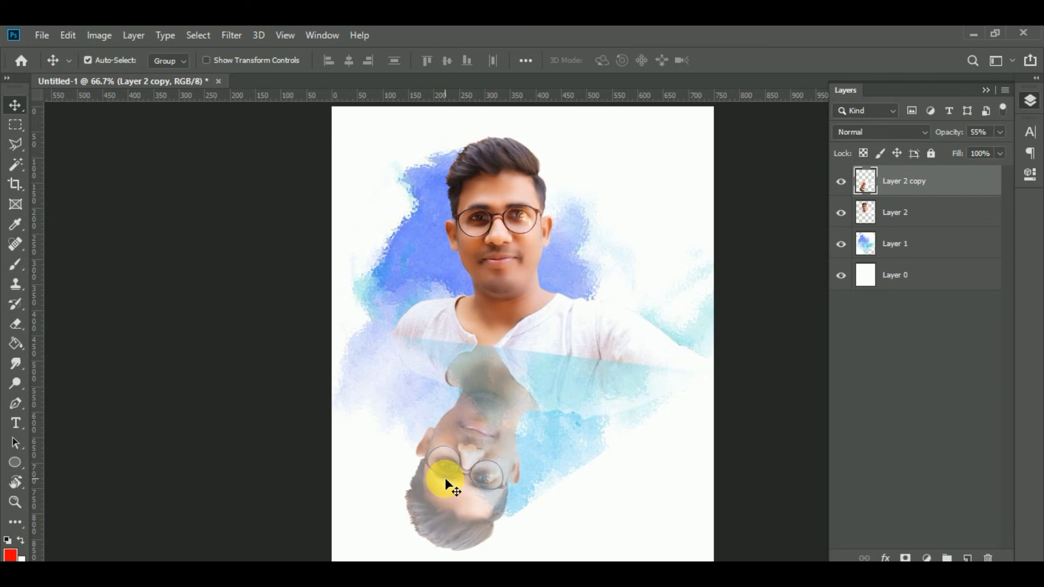
pyautogui.press('2')
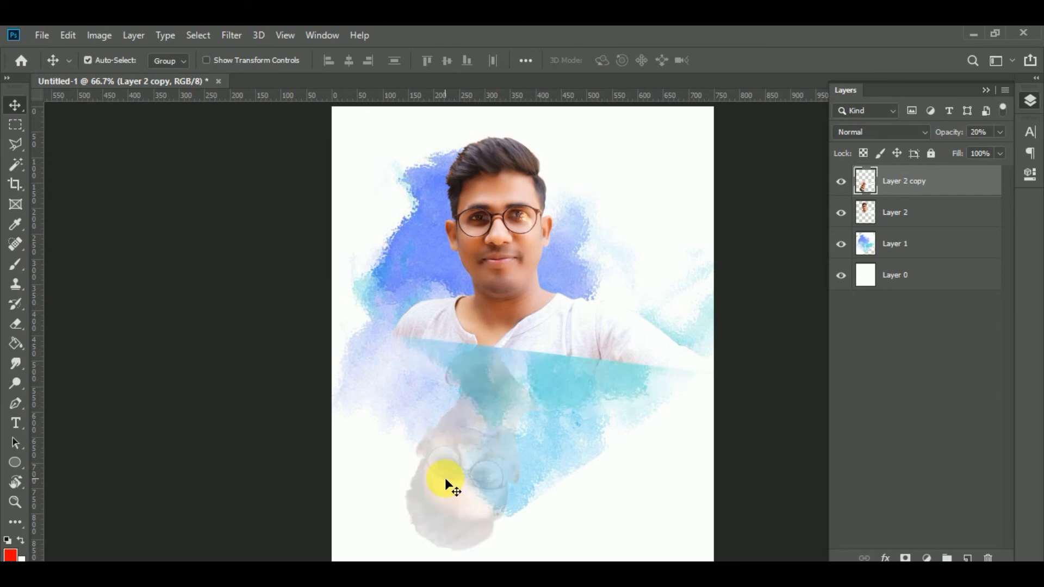
pyautogui.press('6')
pyautogui.press('4')
# Duplicate the mirrored portrait layer and set the duplicate's opacity to 58%.
pyautogui.hotkey('ctrl', 'j')
pyautogui.press('9')
pyautogui.press('9')
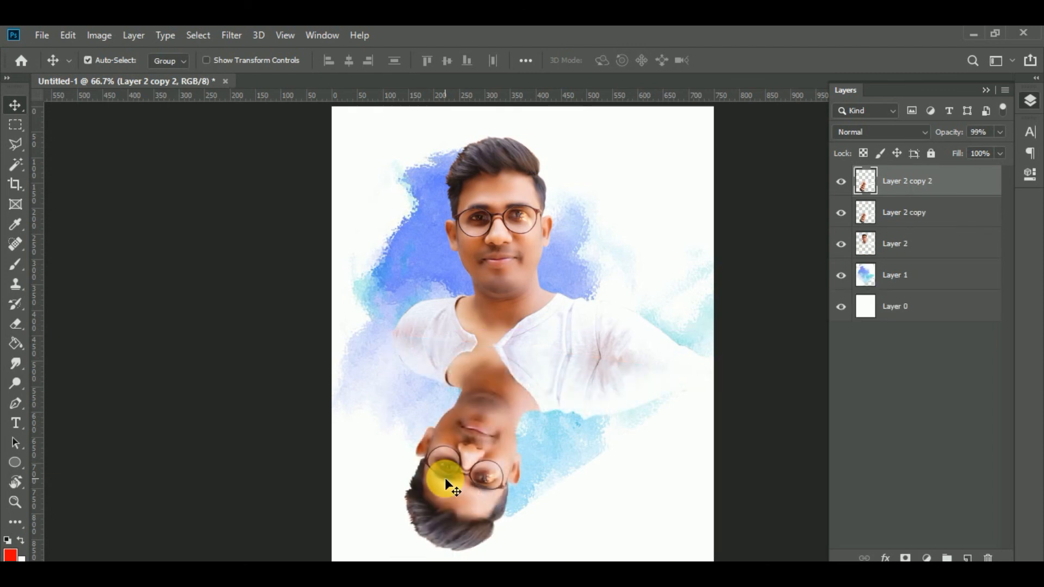
pyautogui.press('5')
pyautogui.press('8')
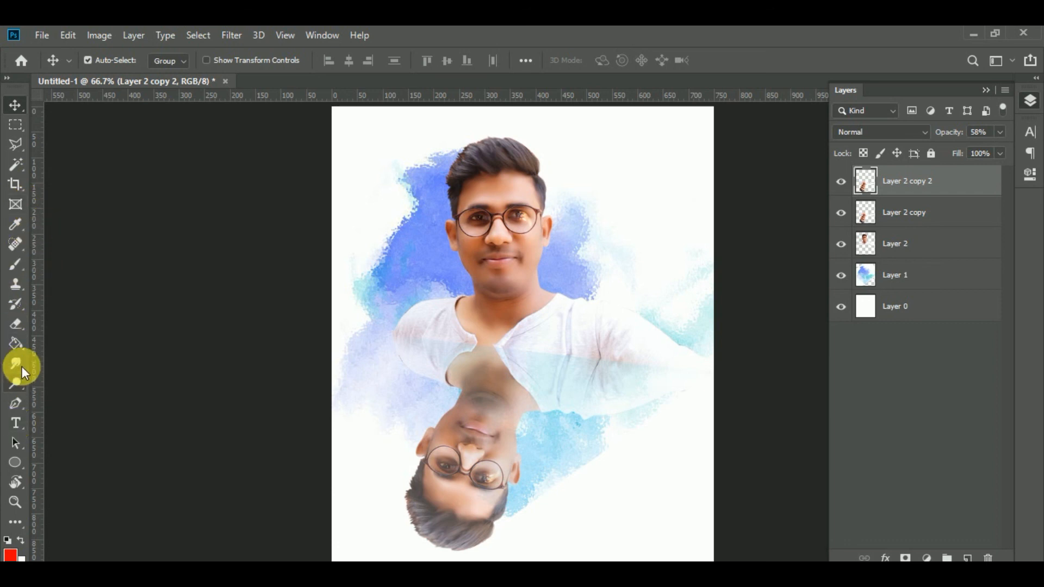
# Erase the mirrored head from Layer 2 copy 2 with the soft 146 px eraser, keeping the shirt area near the seam.
pyautogui.click(15, 323)
pyautogui.moveTo(373, 490)
pyautogui.mouseDown()
pyautogui.moveTo(536, 536)
pyautogui.moveTo(527, 555)
pyautogui.moveTo(419, 513)
pyautogui.moveTo(616, 482)
pyautogui.moveTo(619, 473)
pyautogui.moveTo(560, 462)
pyautogui.moveTo(238, 516)
pyautogui.mouseUp()
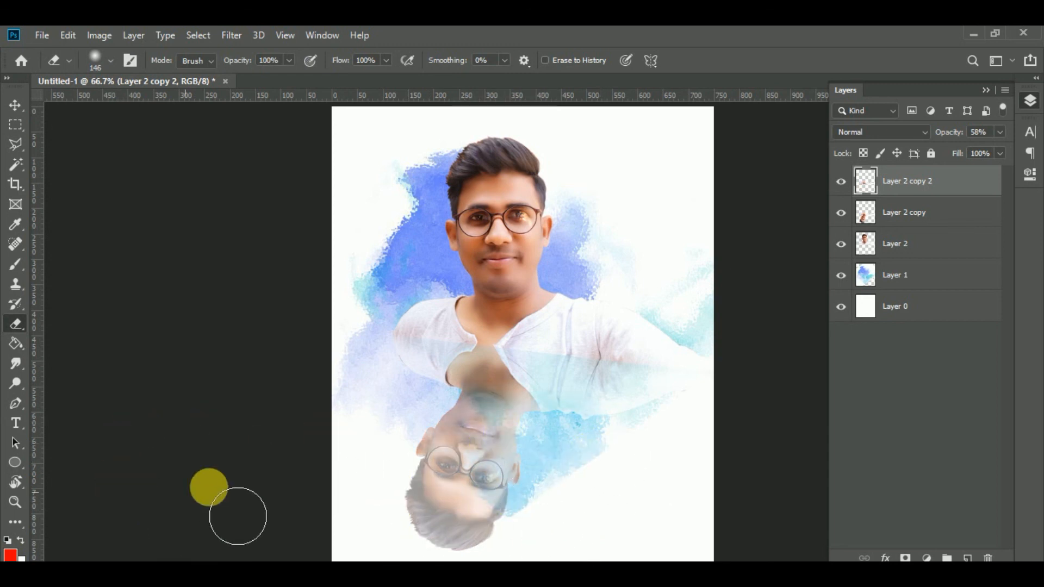
pyautogui.click(15, 105)
pyautogui.scroll(-3, 601, 380)
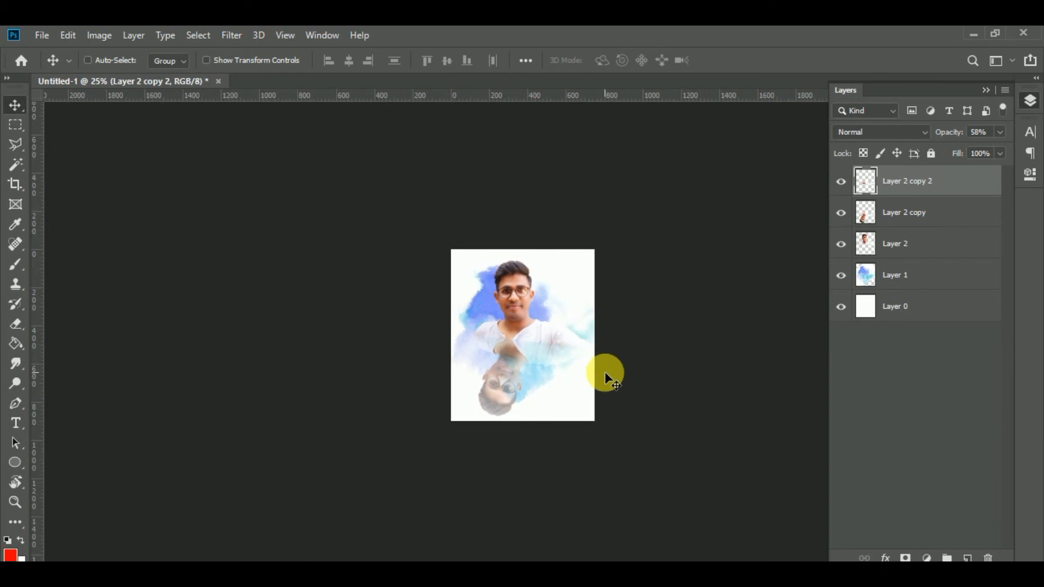
pyautogui.scroll(3, 603, 374)
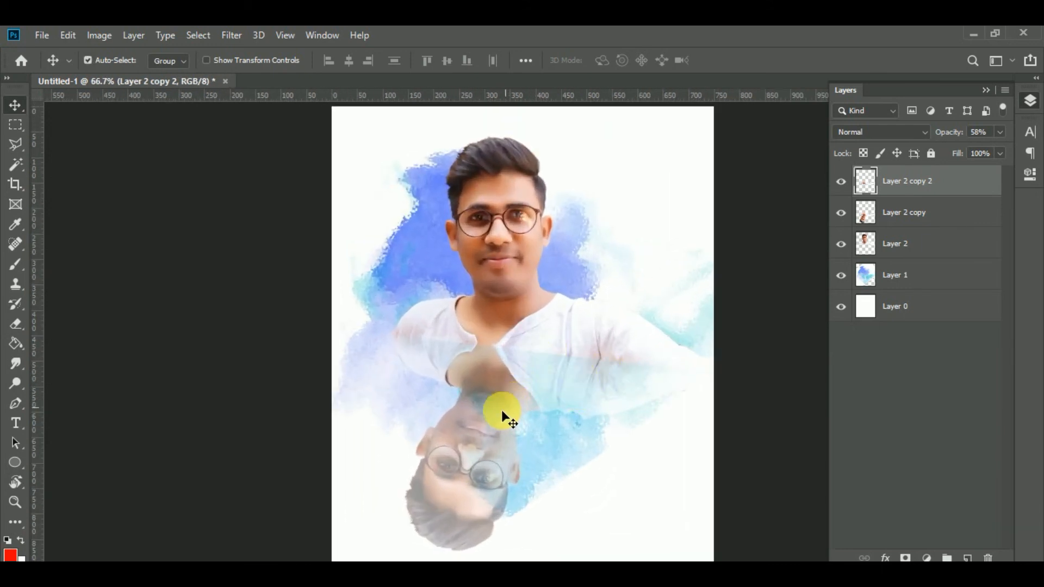
# Select the upright portrait and both mirrored copies, scale them down slightly together, and reposition them over the watercolor background.
pyautogui.keyDown('shift'); pyautogui.click(472, 469); pyautogui.keyUp('shift')
pyautogui.moveTo(543, 337); pyautogui.dragTo(568, 332)
pyautogui.hotkey('ctrl', '-')
pyautogui.hotkey('ctrl', '-')
pyautogui.hotkey('ctrl', '-')
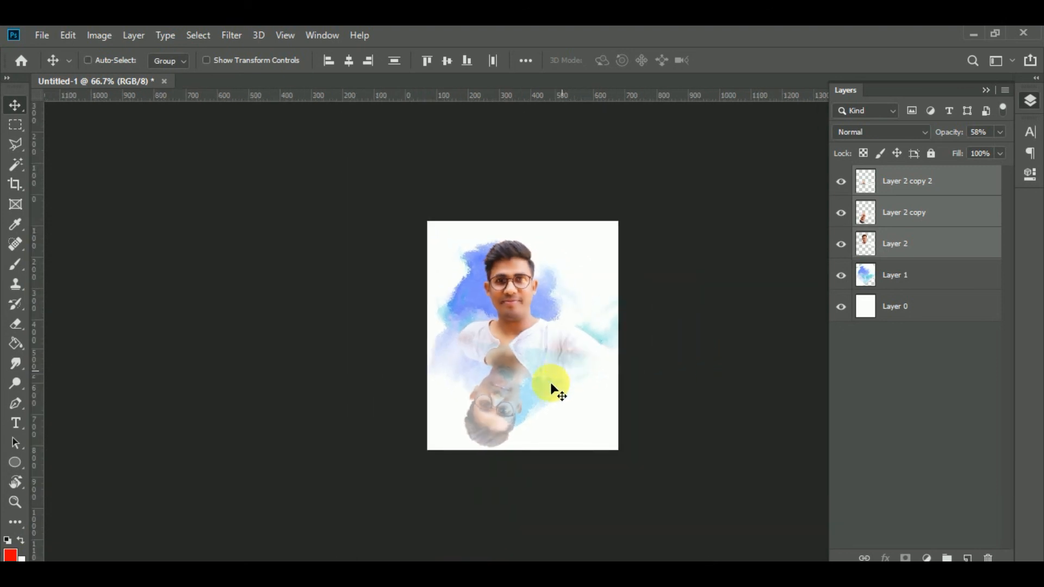
pyautogui.hotkey('ctrl', 't')
pyautogui.moveTo(597, 421); pyautogui.dragTo(589, 410)
pyautogui.moveTo(547, 341); pyautogui.dragTo(545, 349)
pyautogui.press('Return')
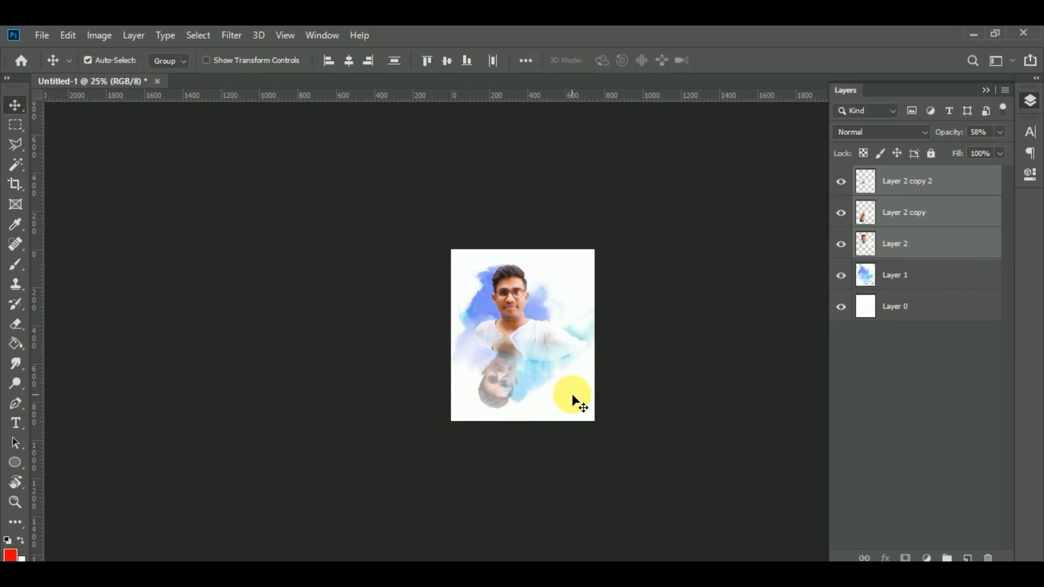